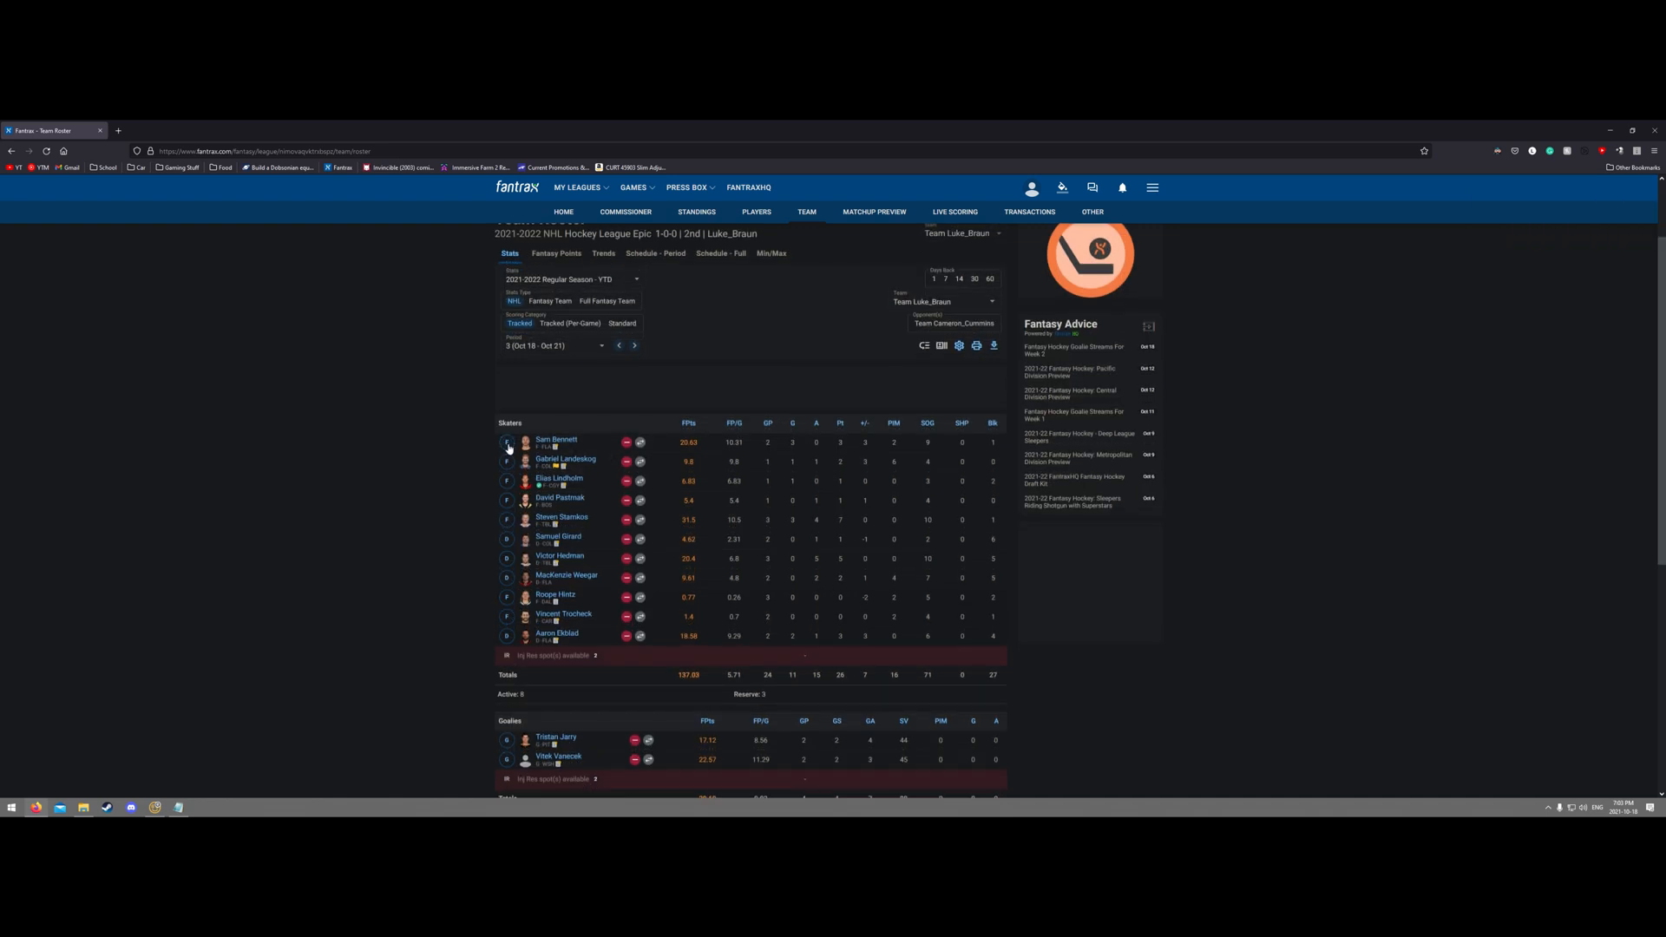
# Swap active forward Sam Bennett with reserve forward Roope Hintz and submit the roster change.
pyautogui.click(508, 444)
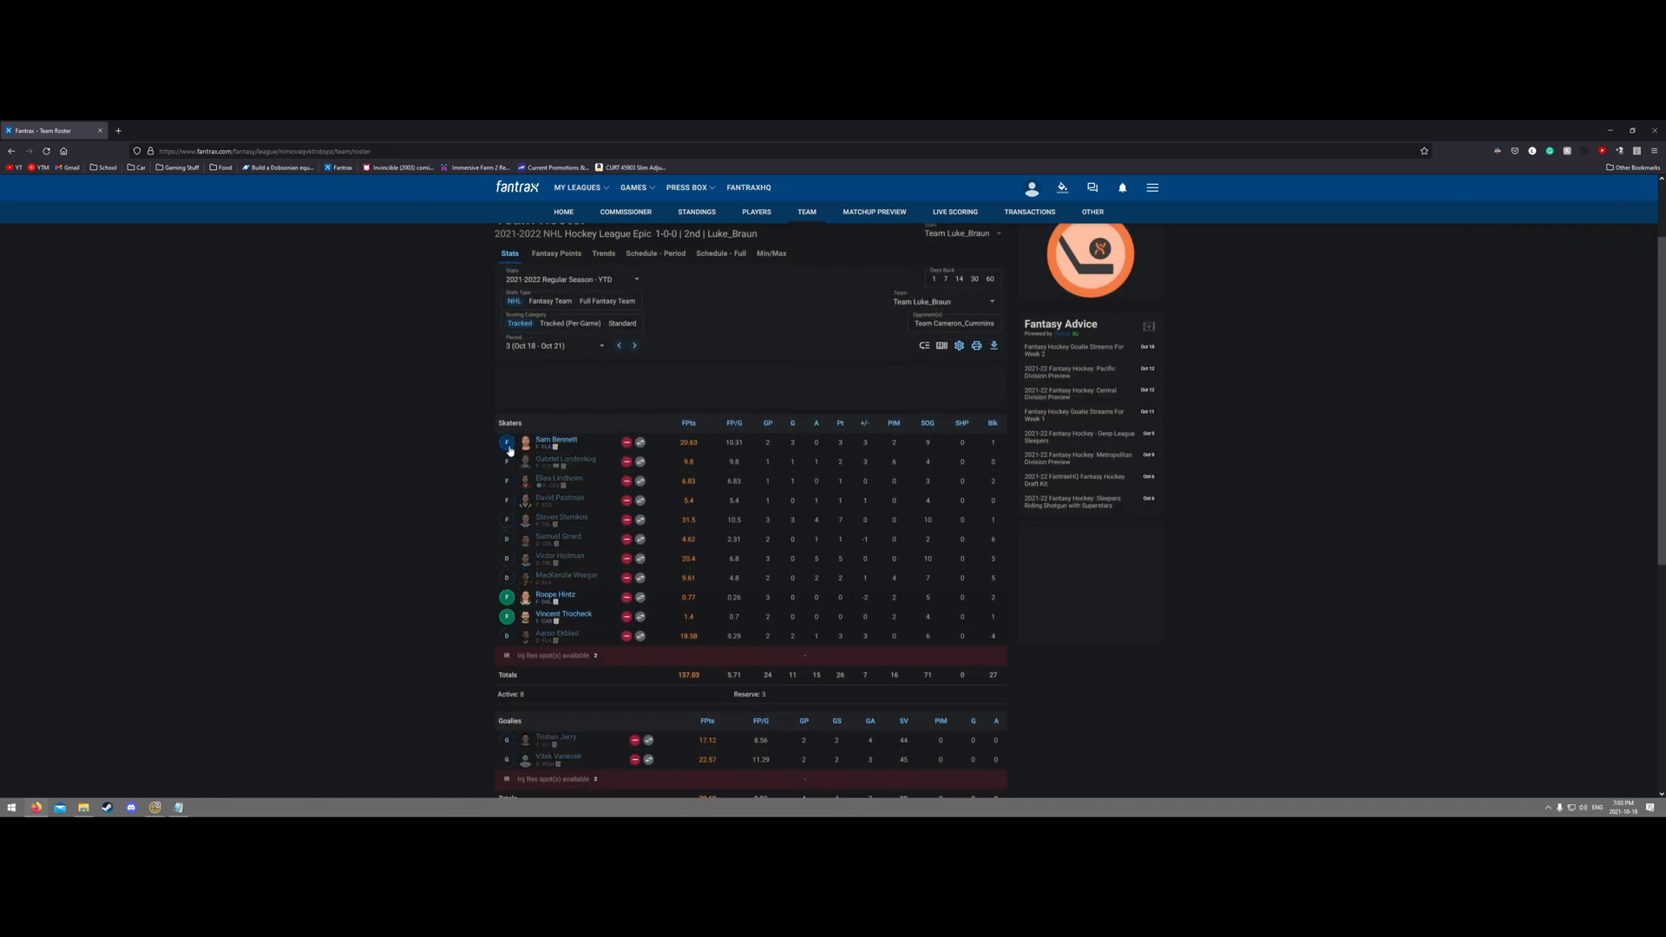
pyautogui.click(508, 598)
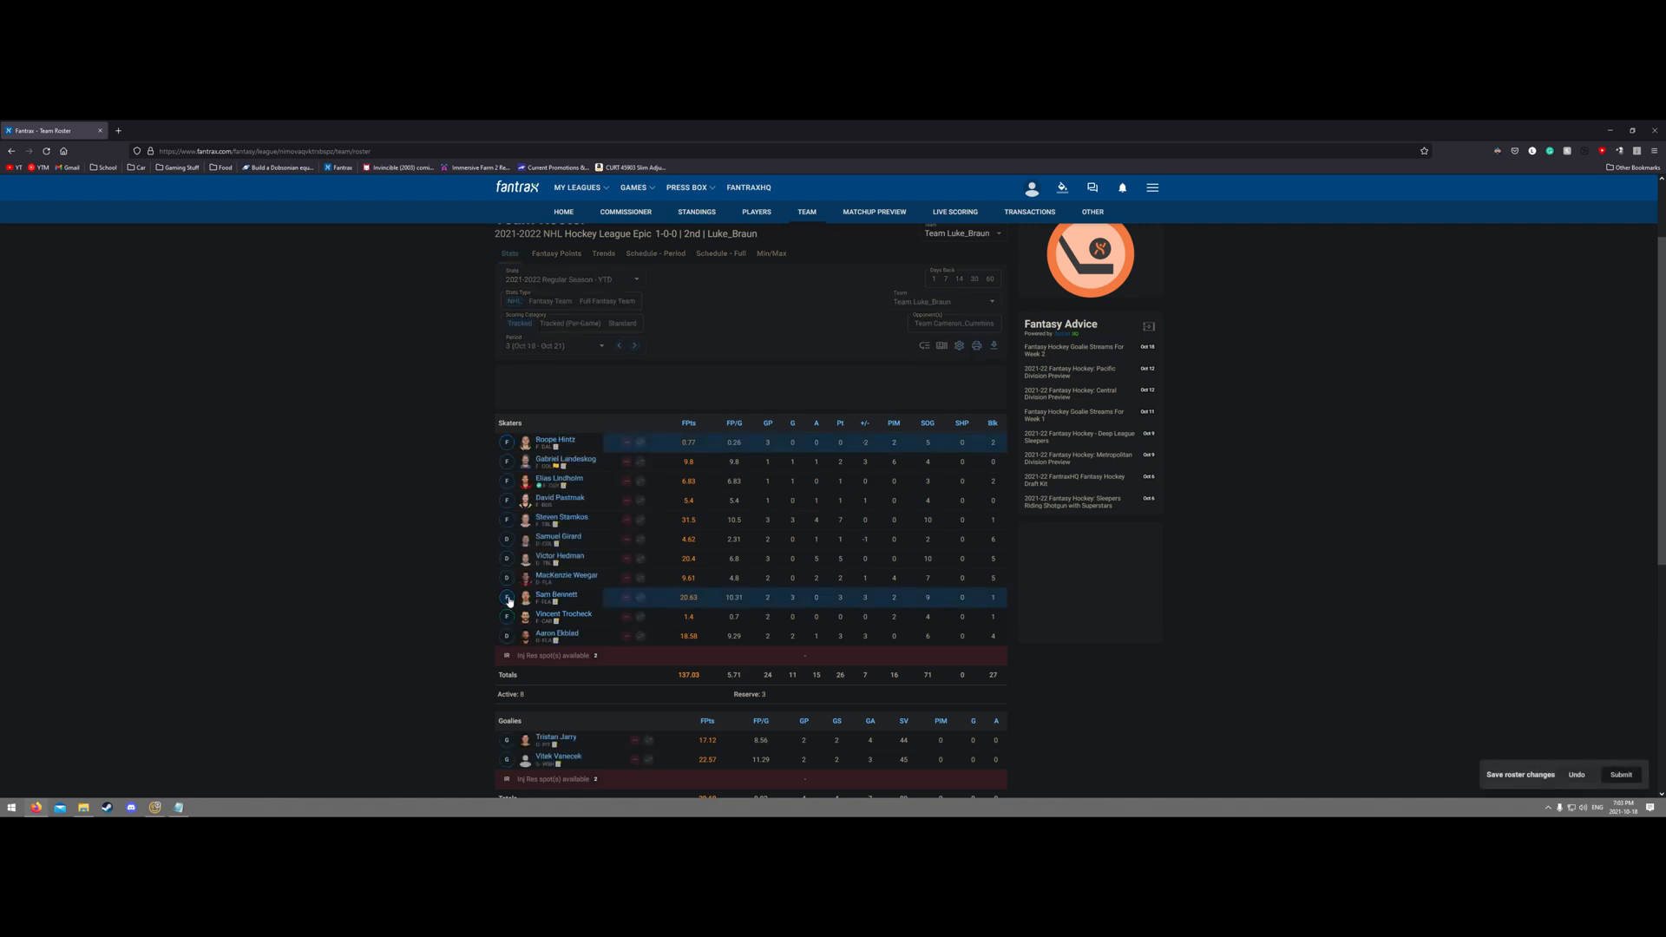
pyautogui.click(1628, 783)
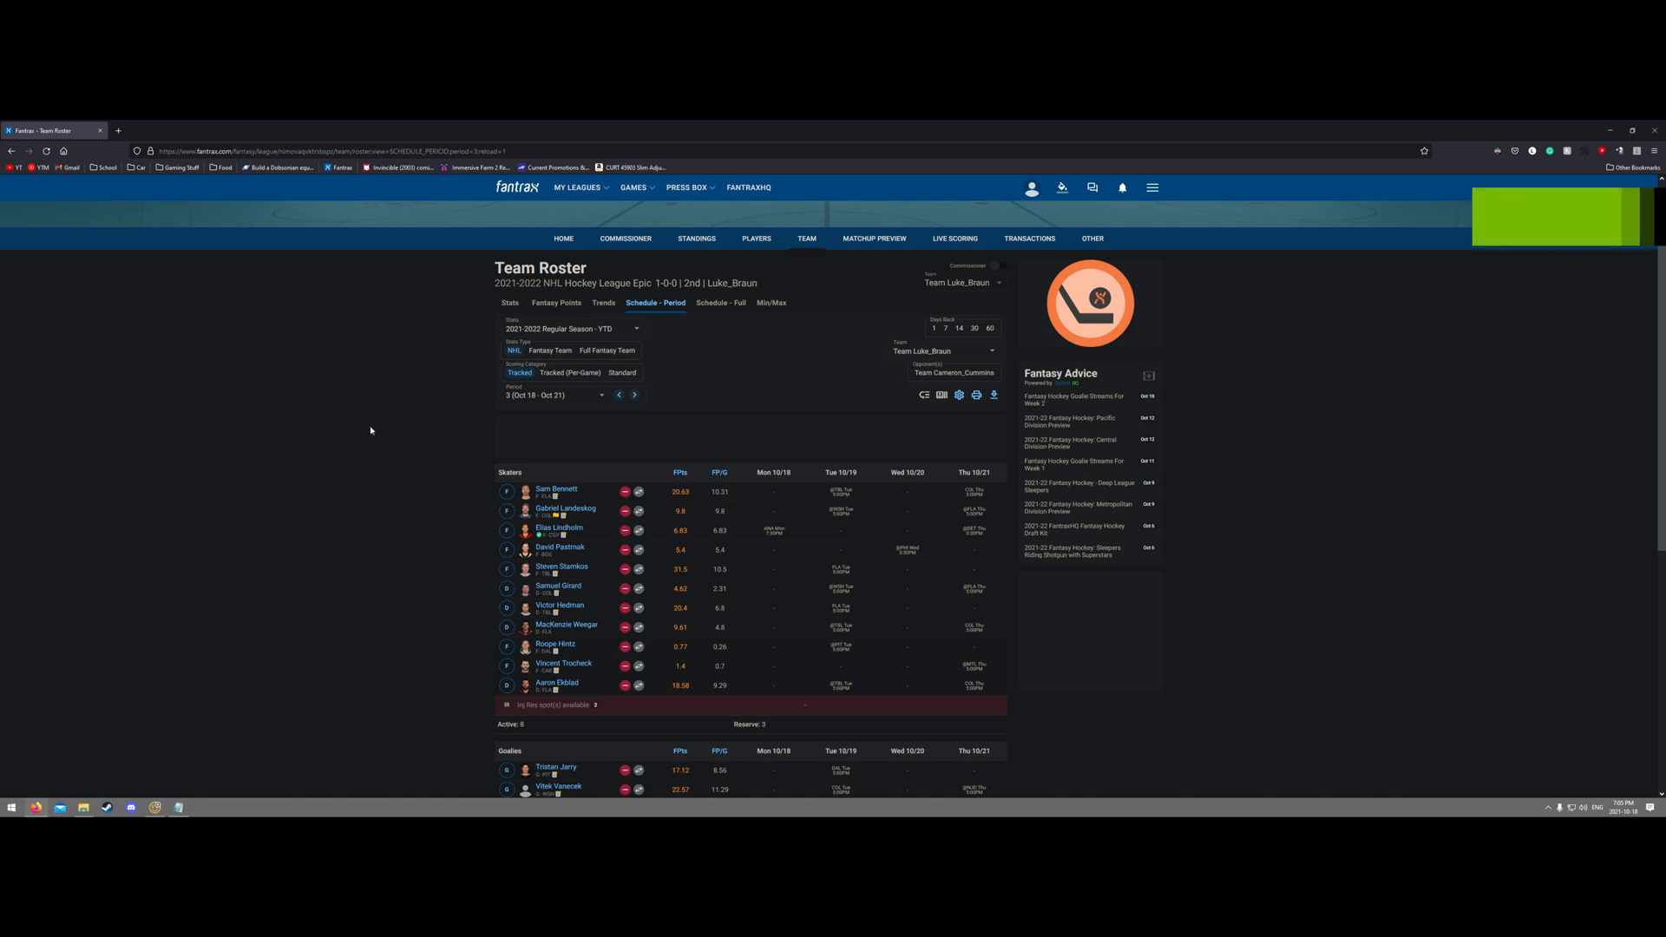
# Start a trade proposal offering Sam Bennett to max team and continue to that team's roster.
pyautogui.click(640, 494)
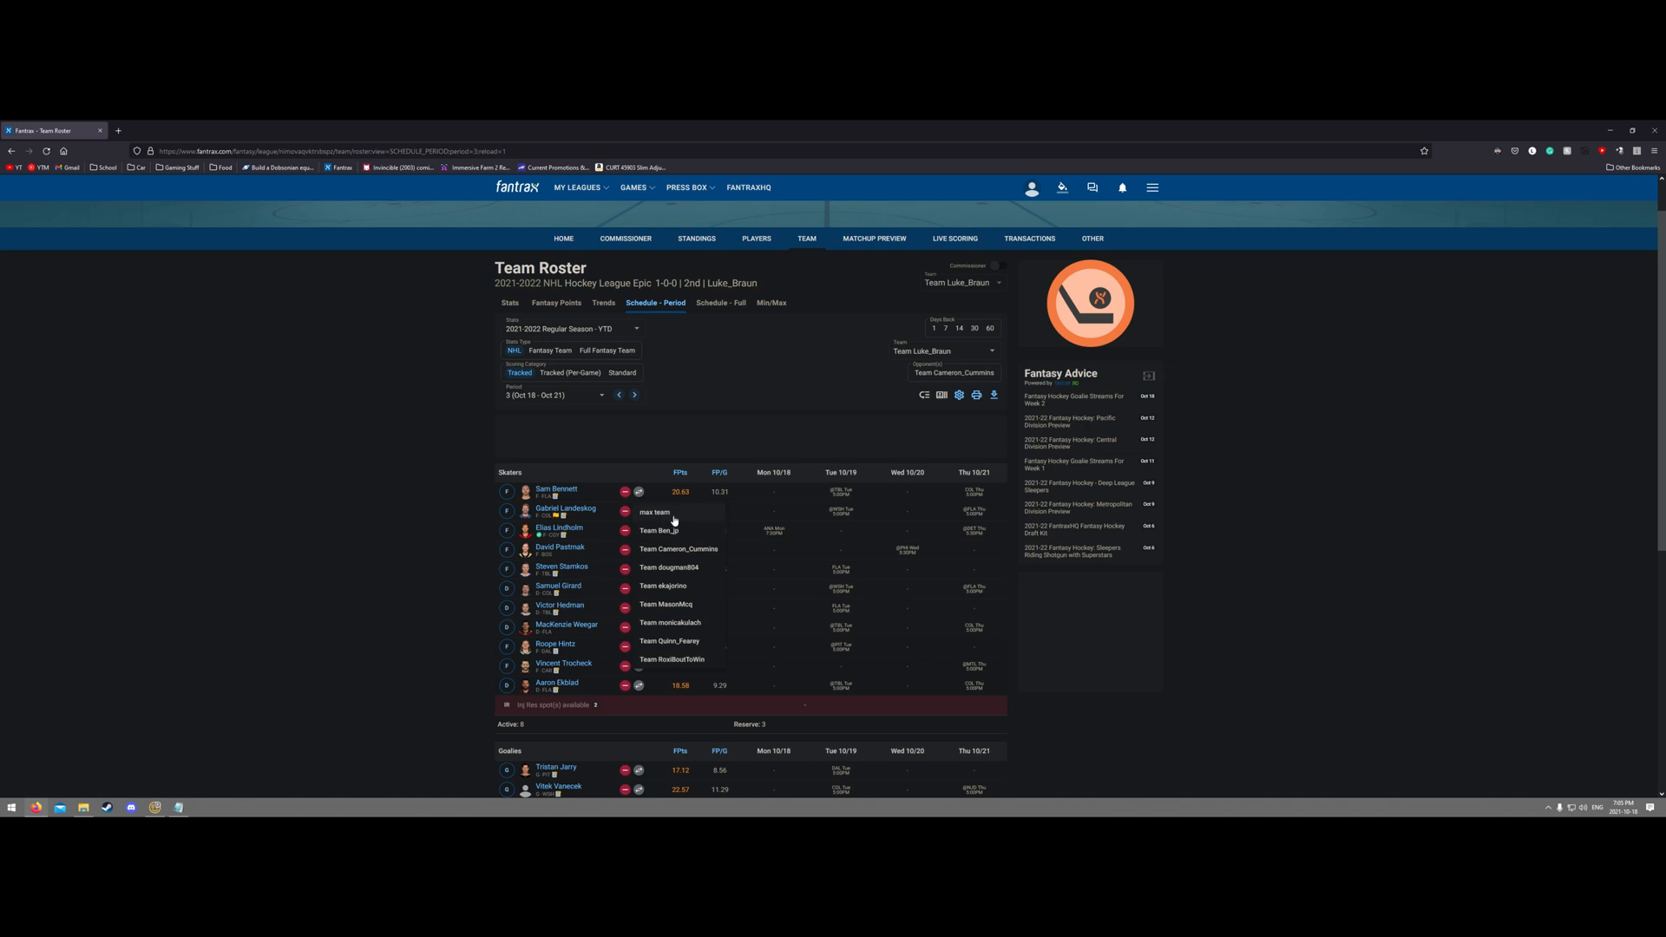
pyautogui.click(662, 517)
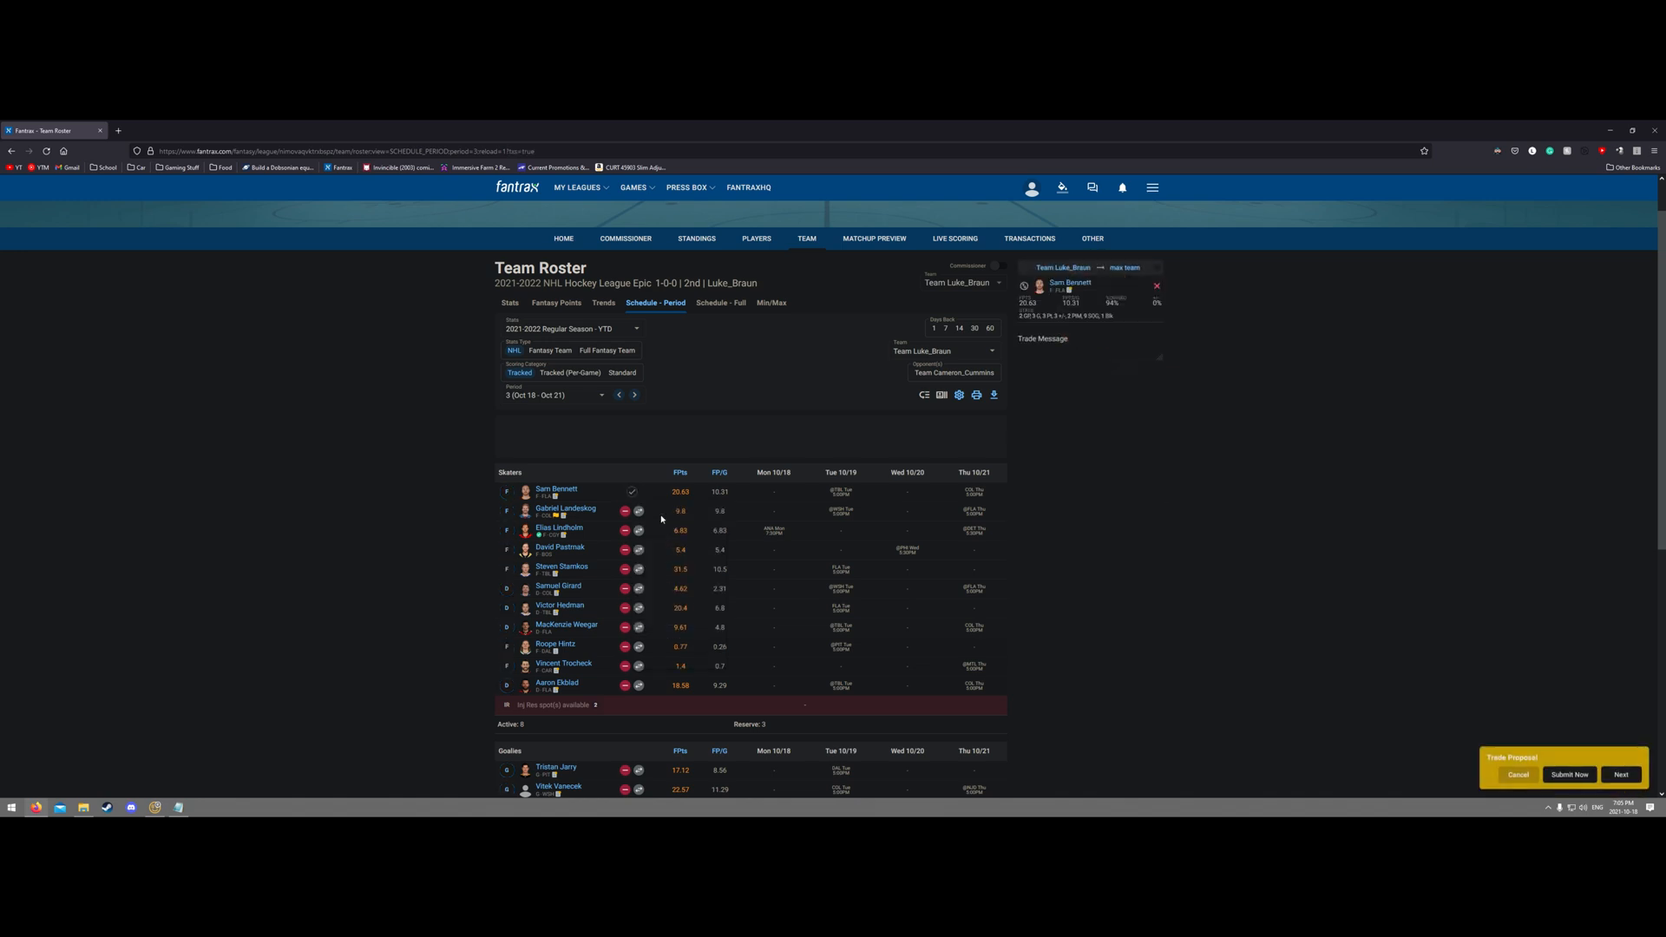
pyautogui.click(1620, 774)
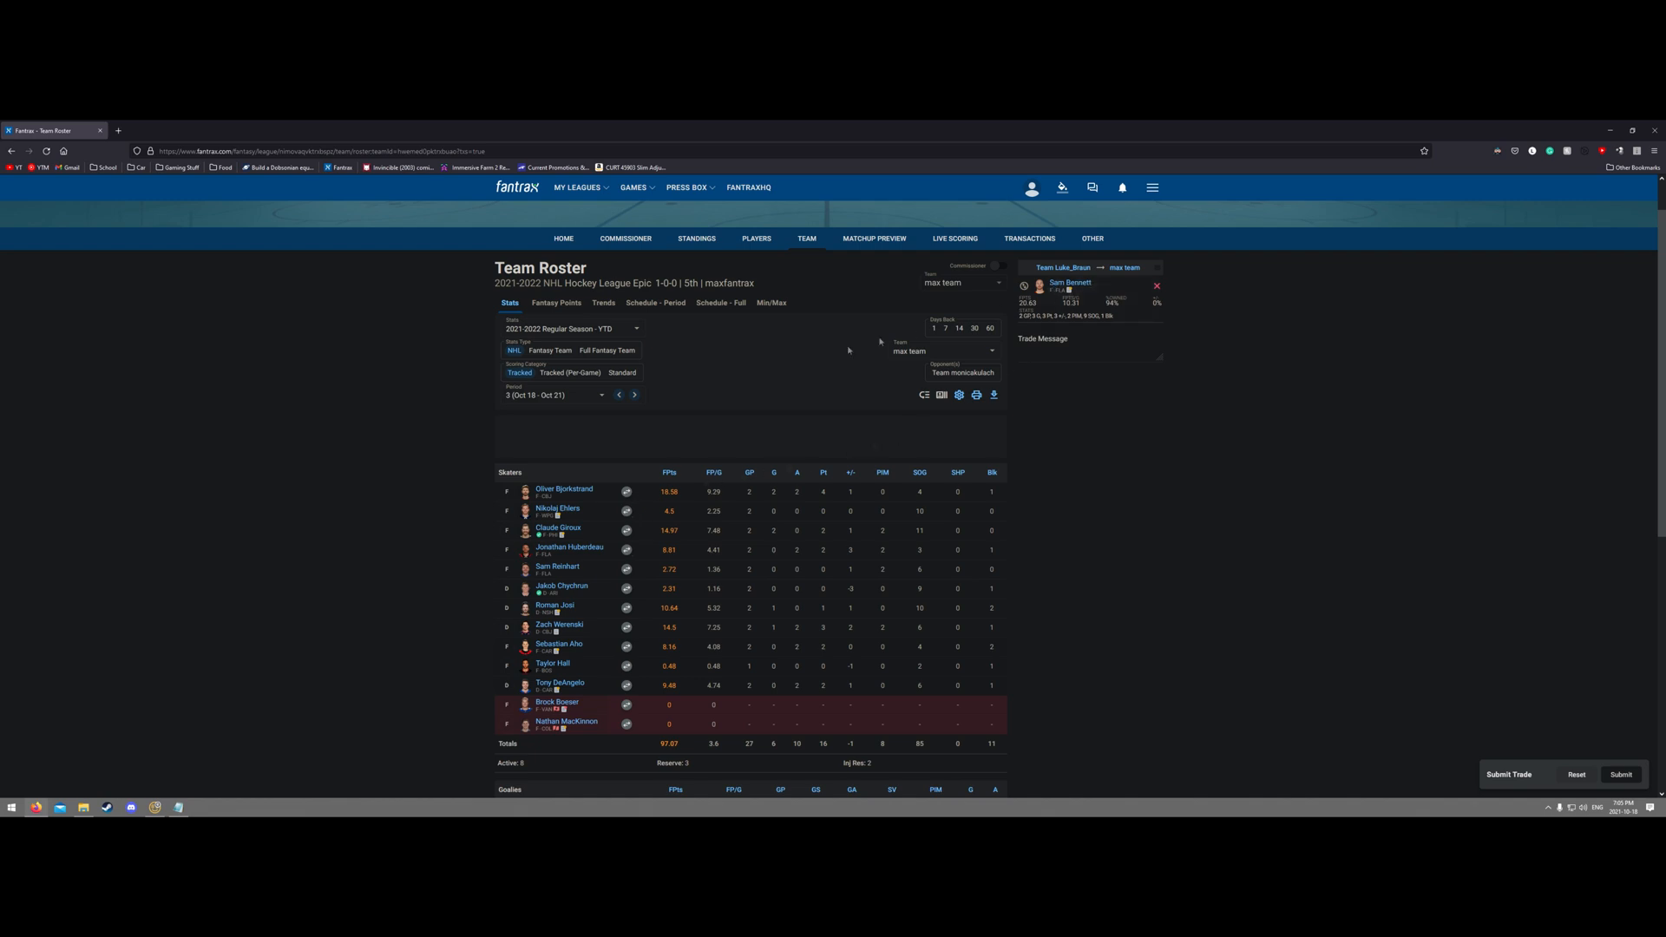
# Request Oliver Bjorkstrand and Nikolaj Ehlers in return, remove Bjorkstrand from the trade, and submit the proposal.
pyautogui.click(626, 492)
pyautogui.click(626, 511)
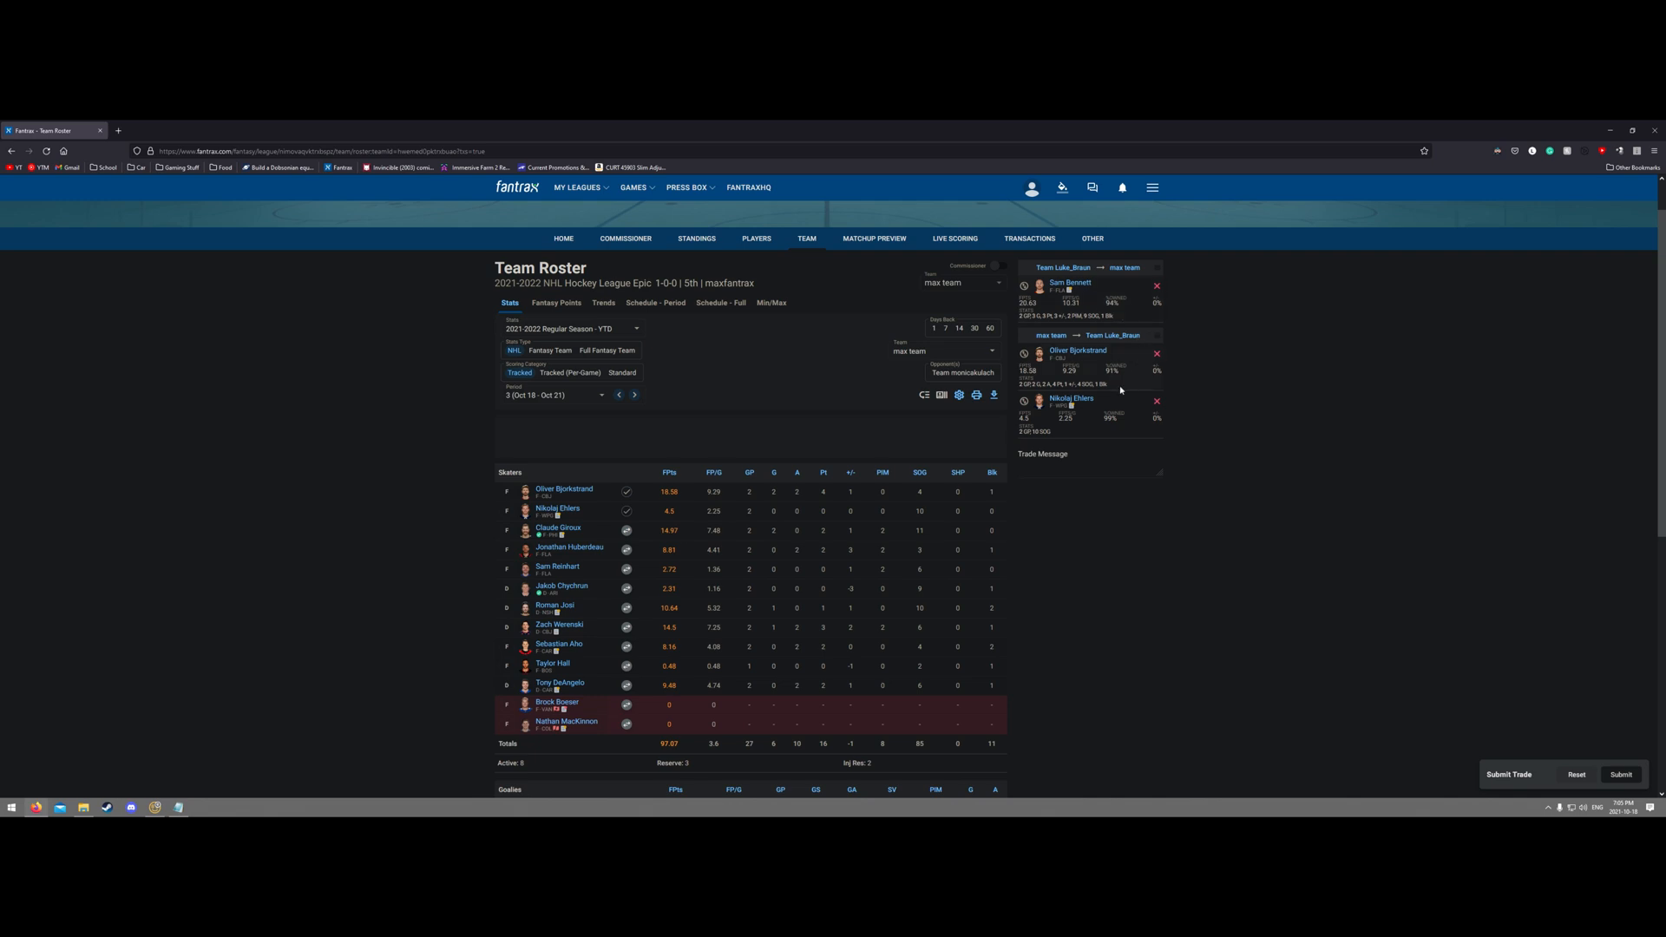
pyautogui.click(1159, 356)
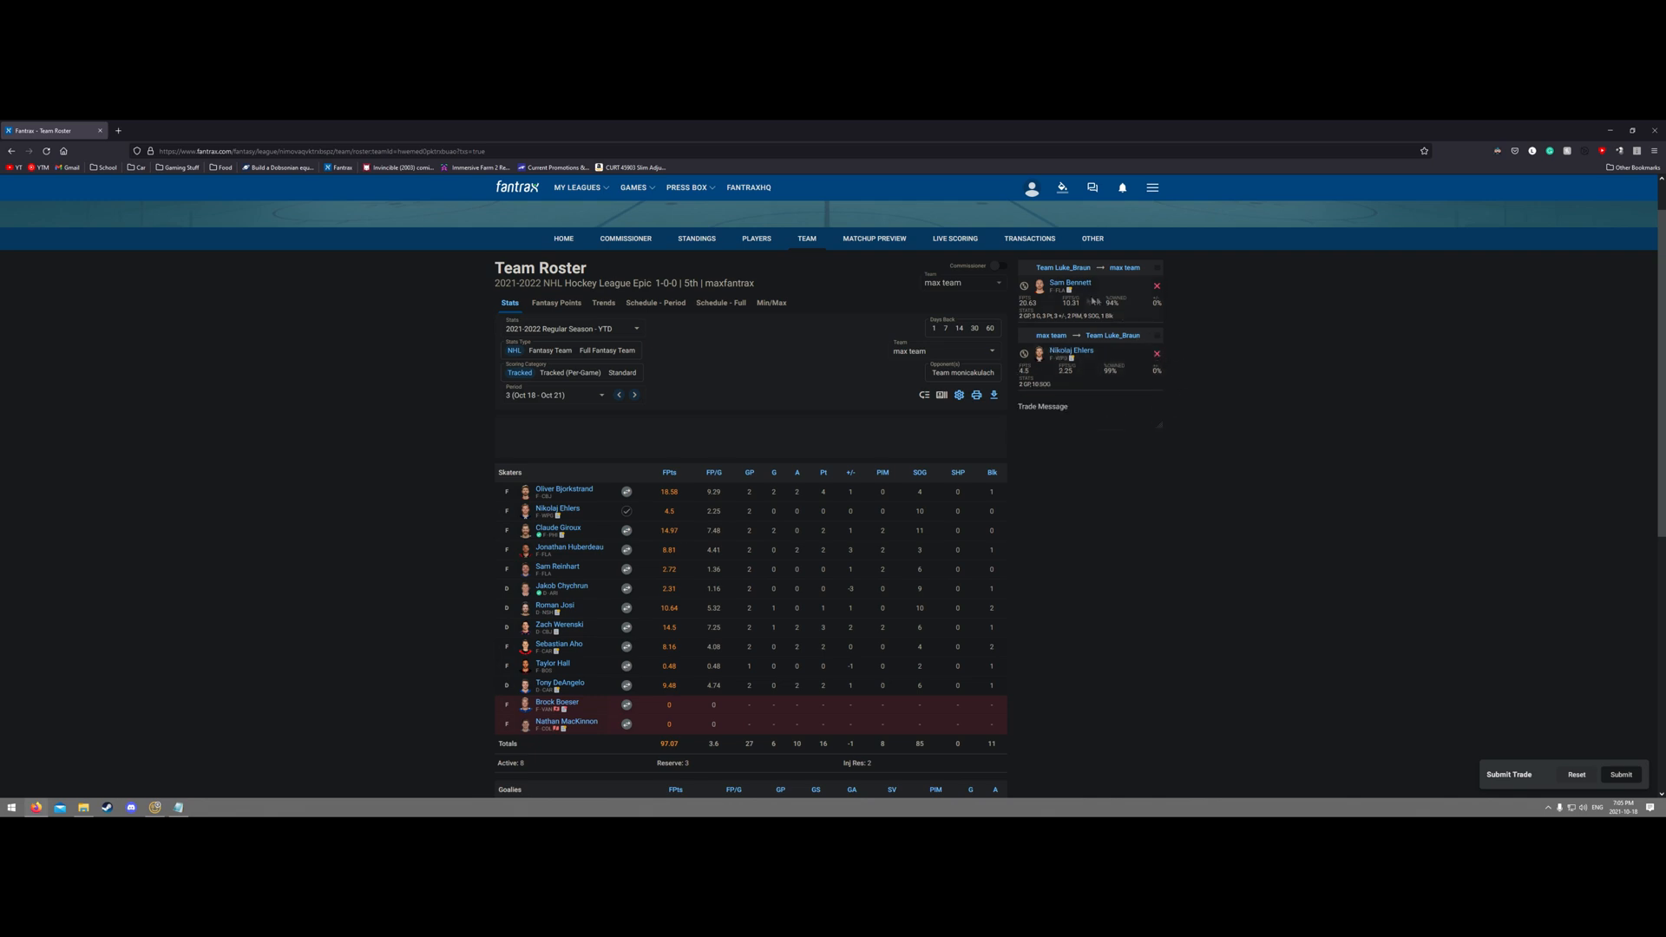
pyautogui.click(1631, 778)
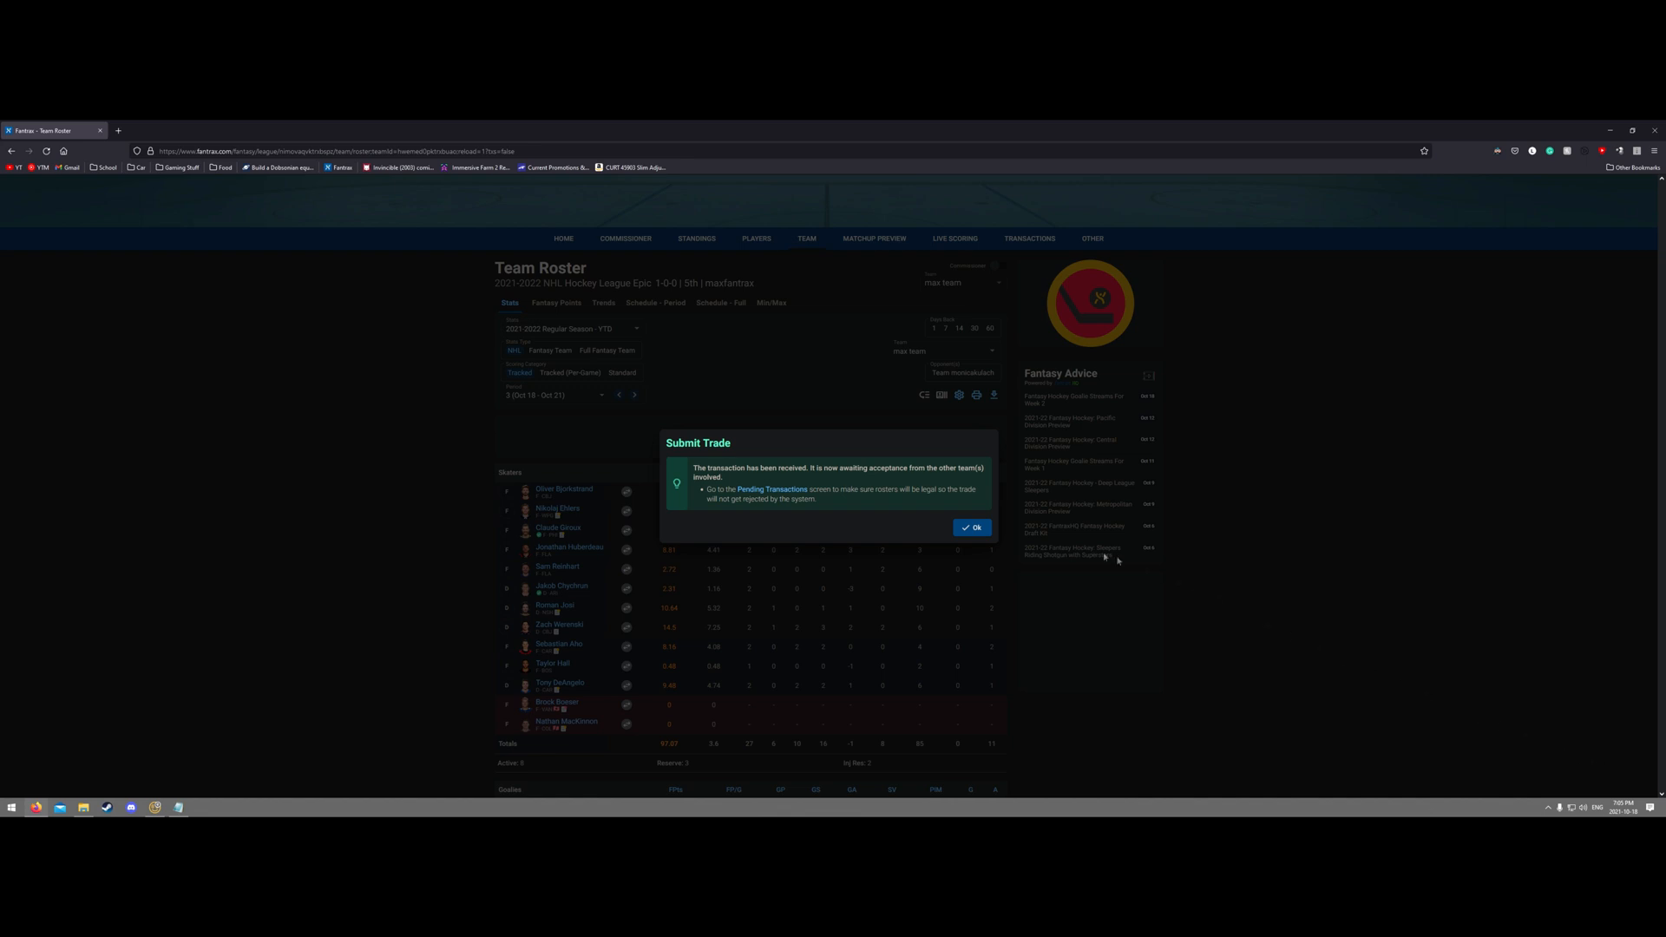
pyautogui.click(982, 529)
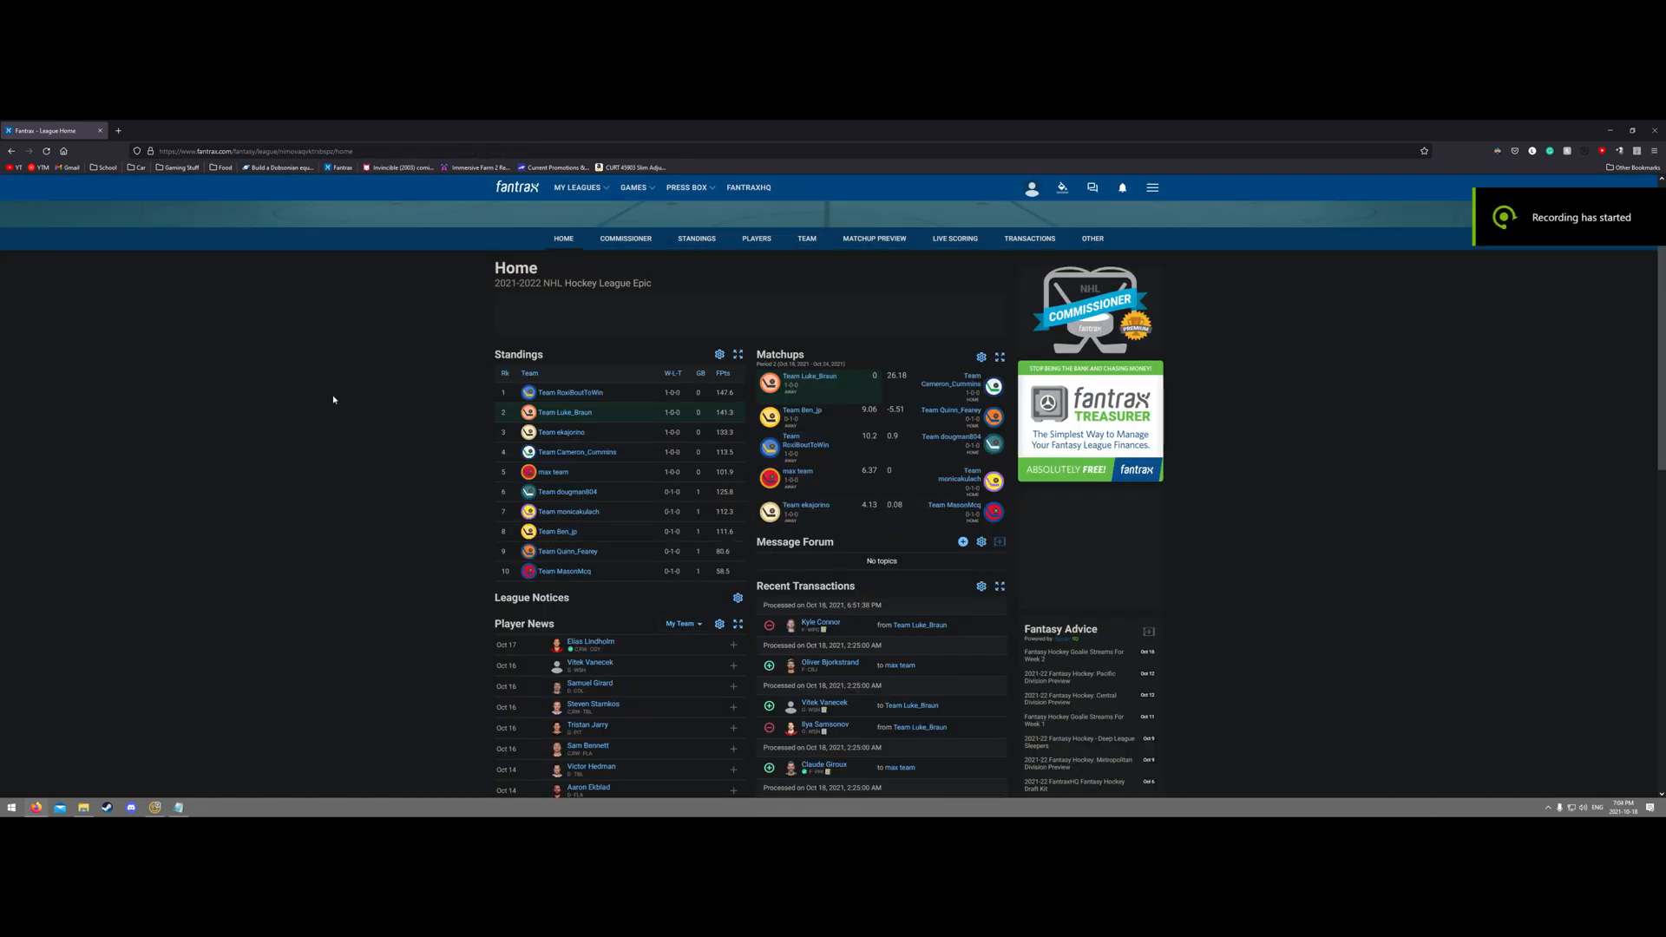
# View the team roster's schedule by period and compare the dates covered by periods 3 and 4.
pyautogui.click(807, 238)
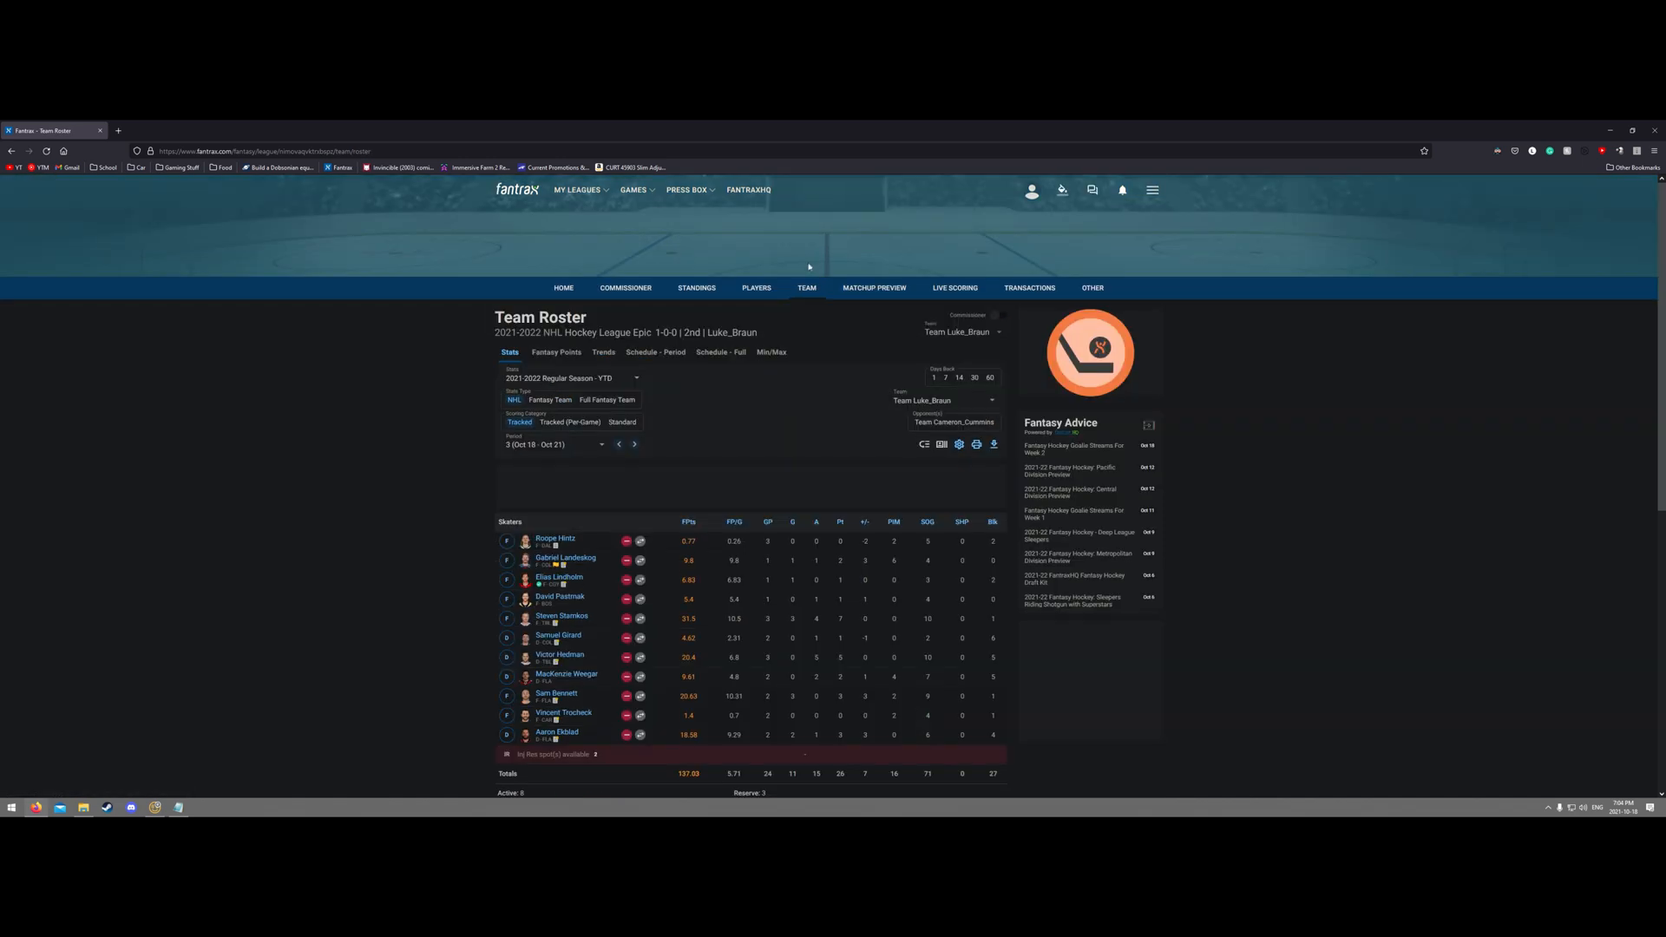
pyautogui.click(661, 358)
pyautogui.scroll(-2, 693, 408)
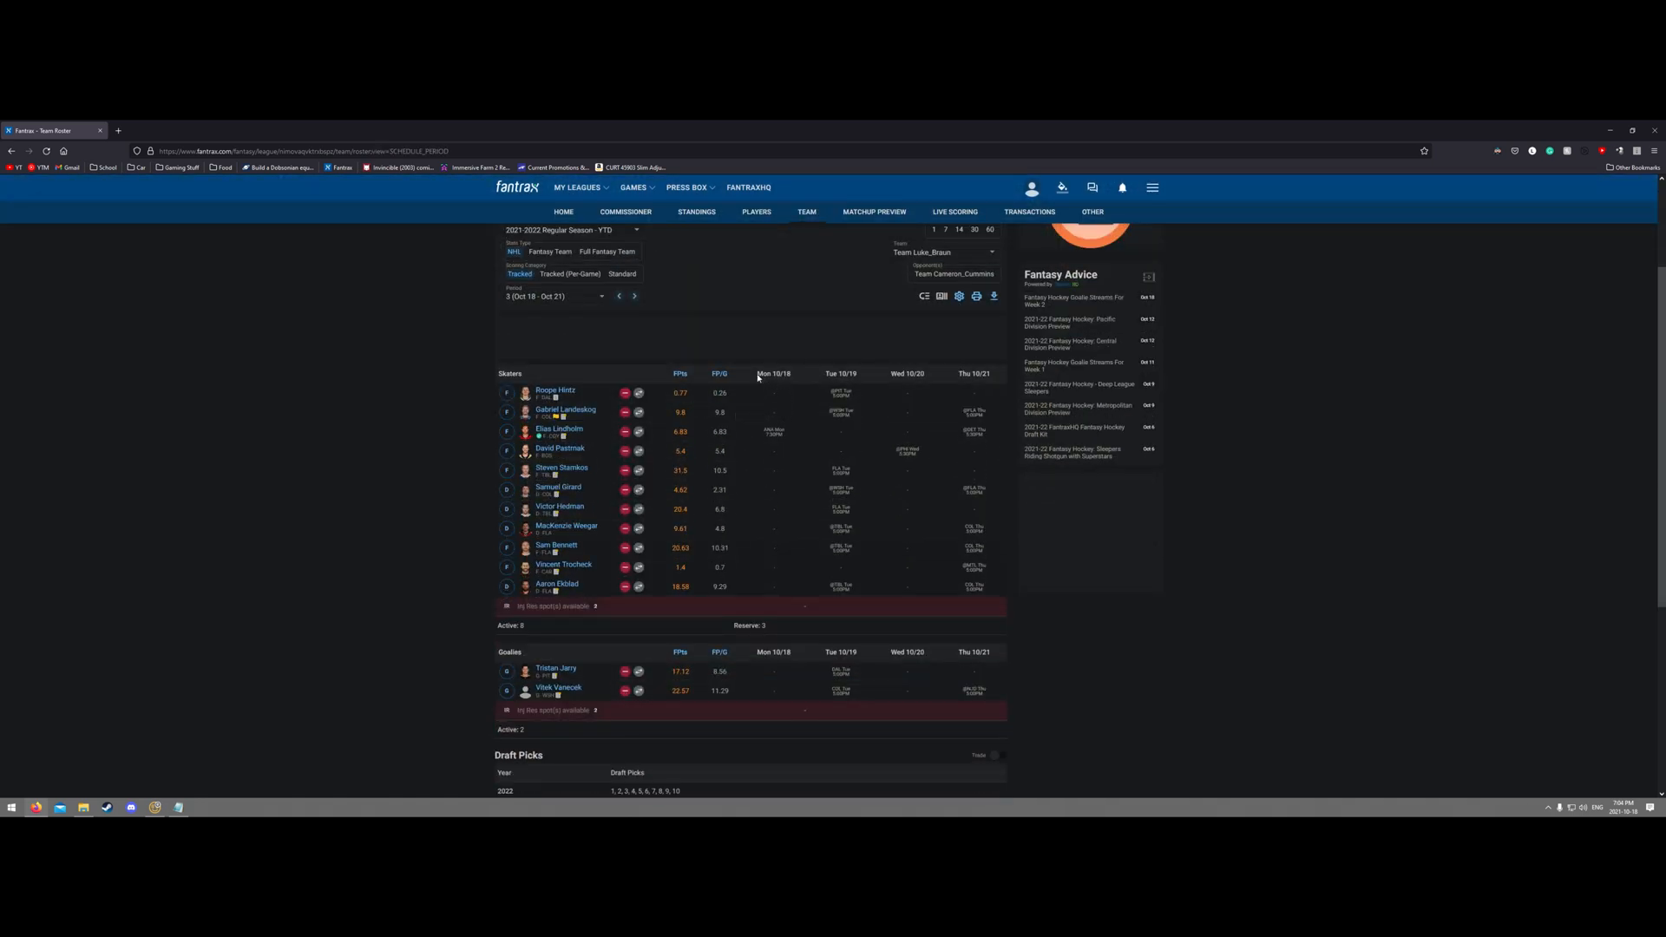
pyautogui.moveTo(757, 376); pyautogui.dragTo(777, 379)
pyautogui.doubleClick(969, 376)
pyautogui.click(634, 296)
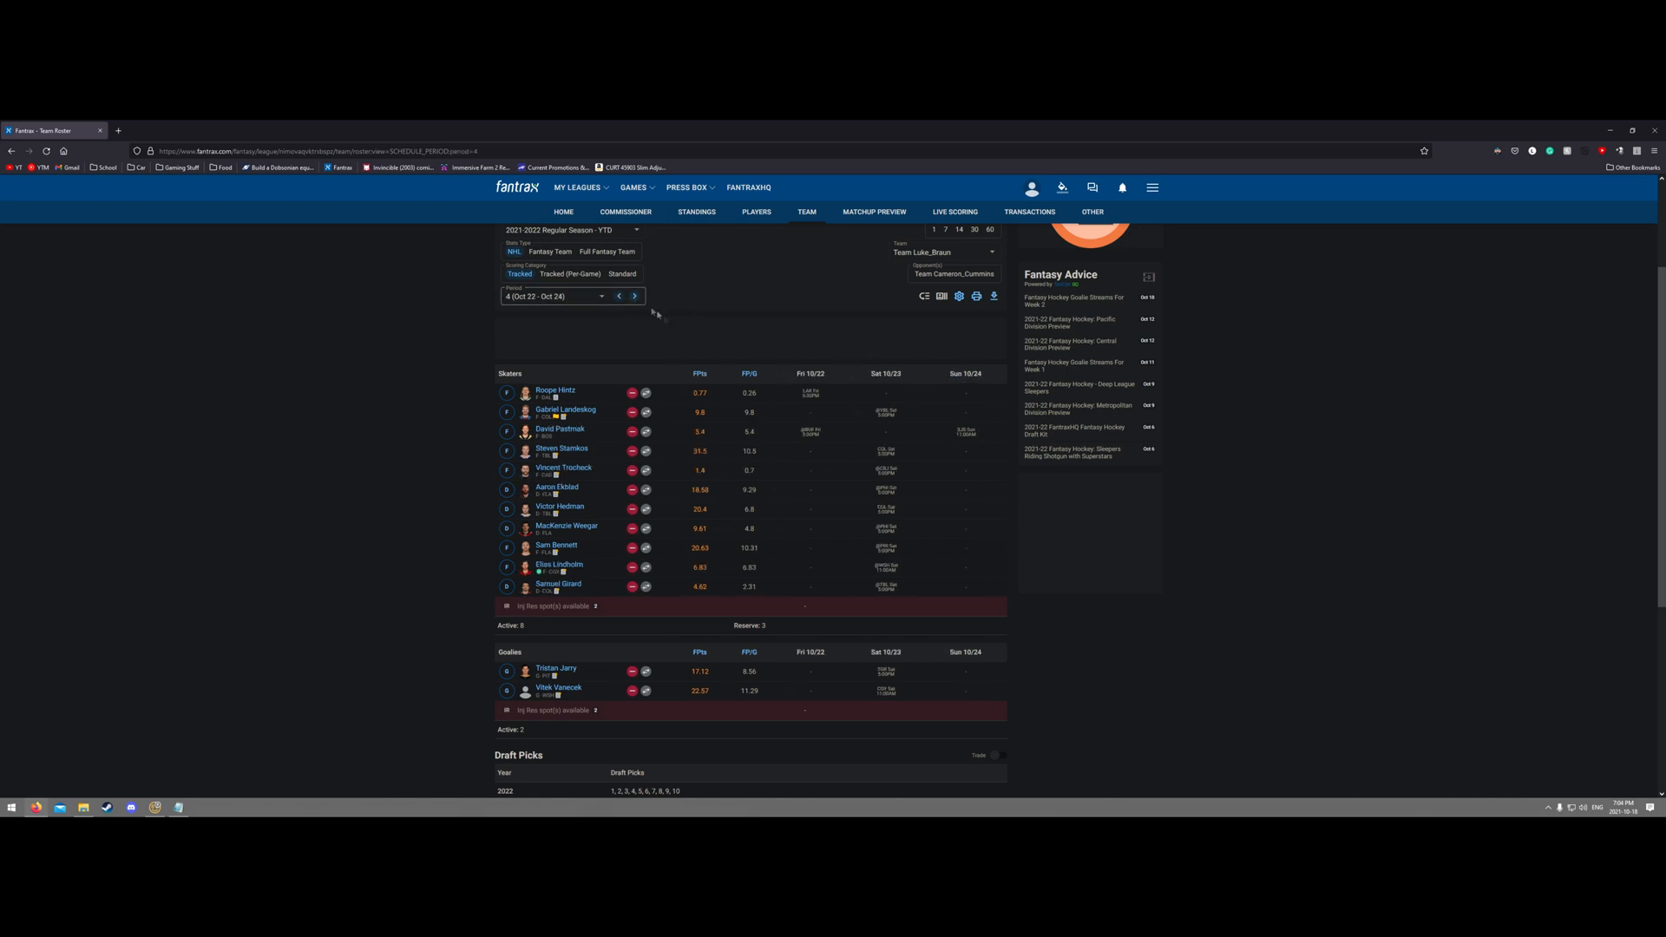
pyautogui.doubleClick(802, 375)
pyautogui.click(618, 296)
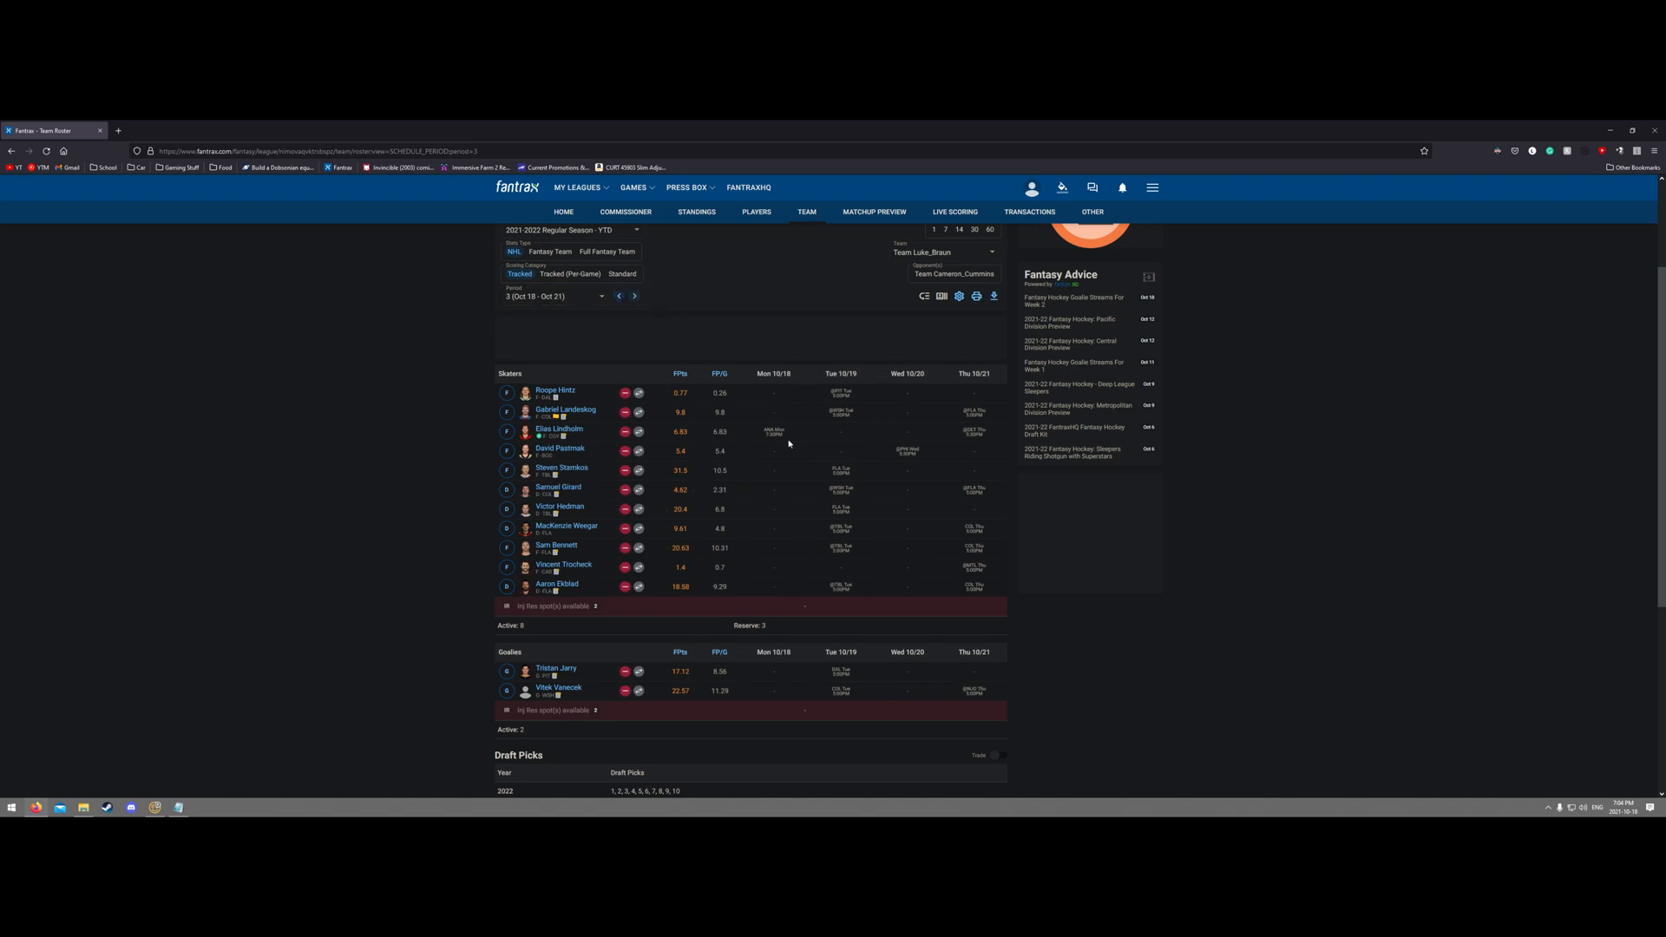
# Check Elias Lindholm's scheduled games across period 3.
pyautogui.moveTo(591, 432); pyautogui.dragTo(531, 432)
pyautogui.moveTo(755, 440); pyautogui.dragTo(987, 436)
pyautogui.click(985, 437)
# Swap active forward Roope Hintz with reserve forward Sam Bennett and submit the roster change.
pyautogui.click(507, 395)
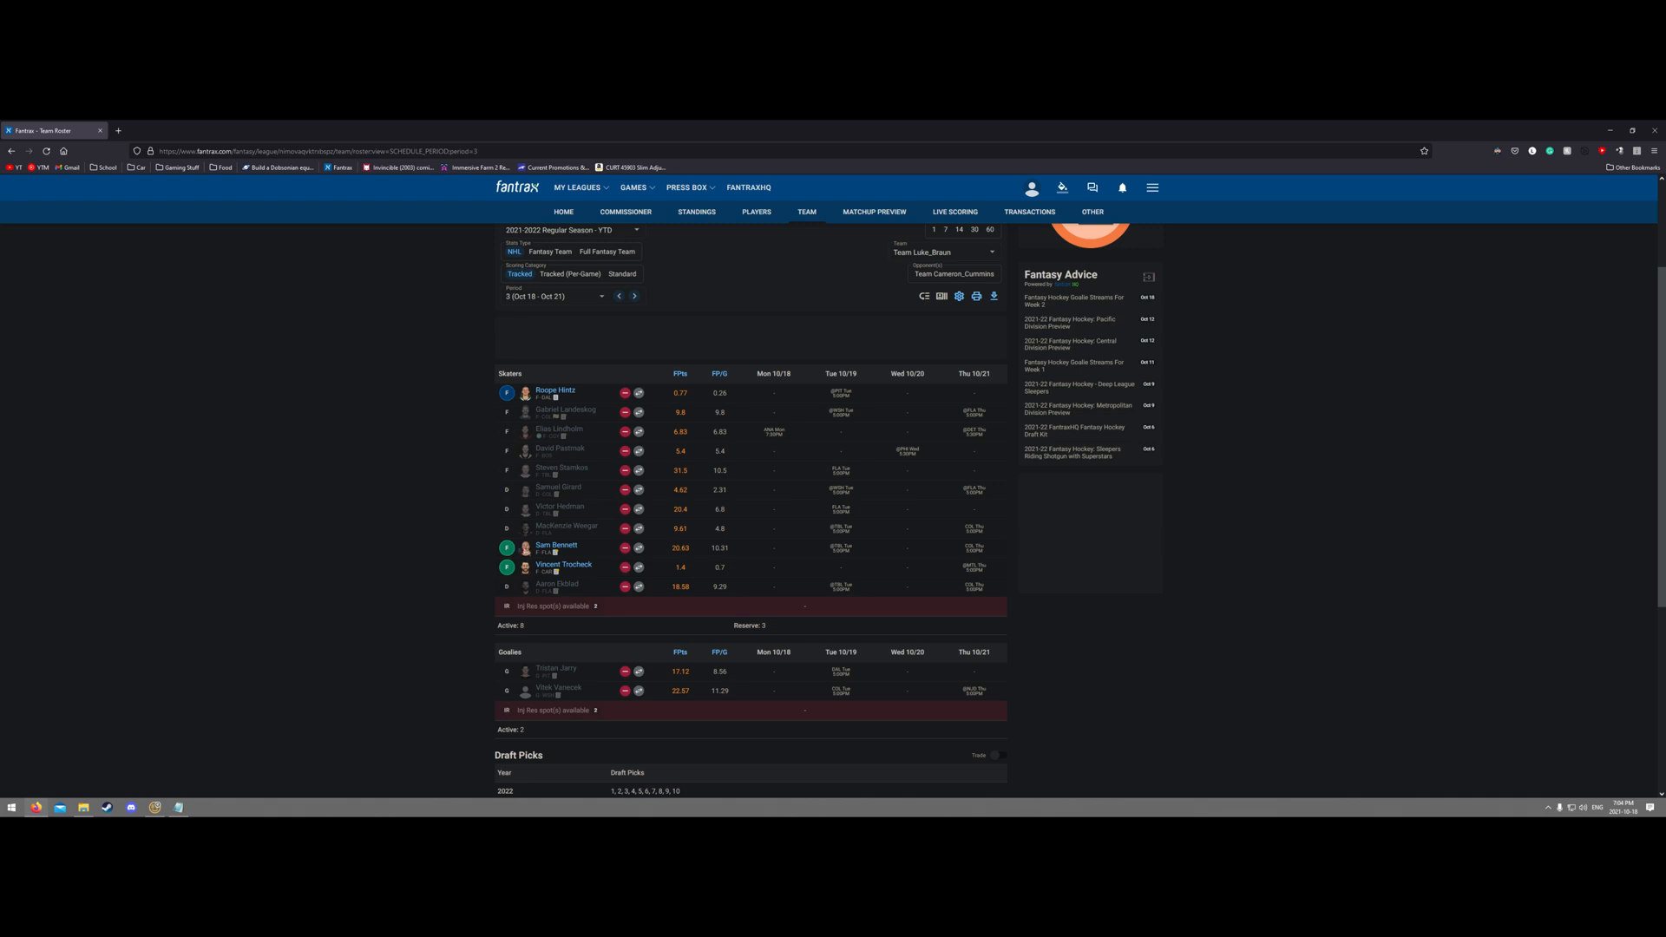
pyautogui.click(510, 548)
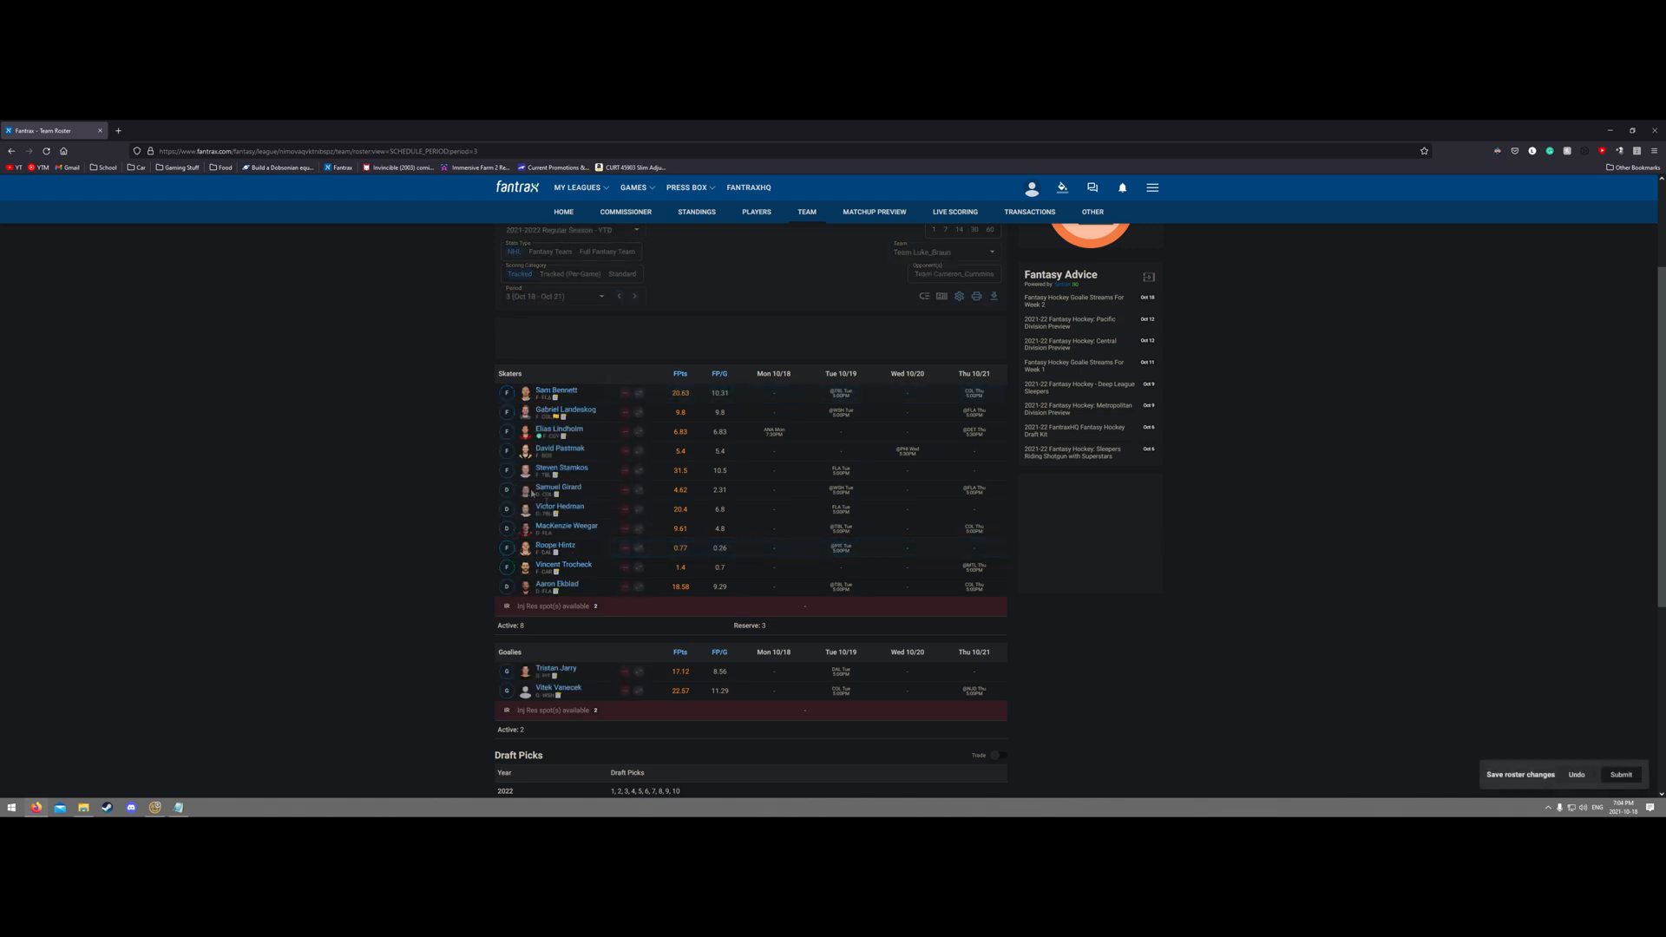
pyautogui.click(1628, 777)
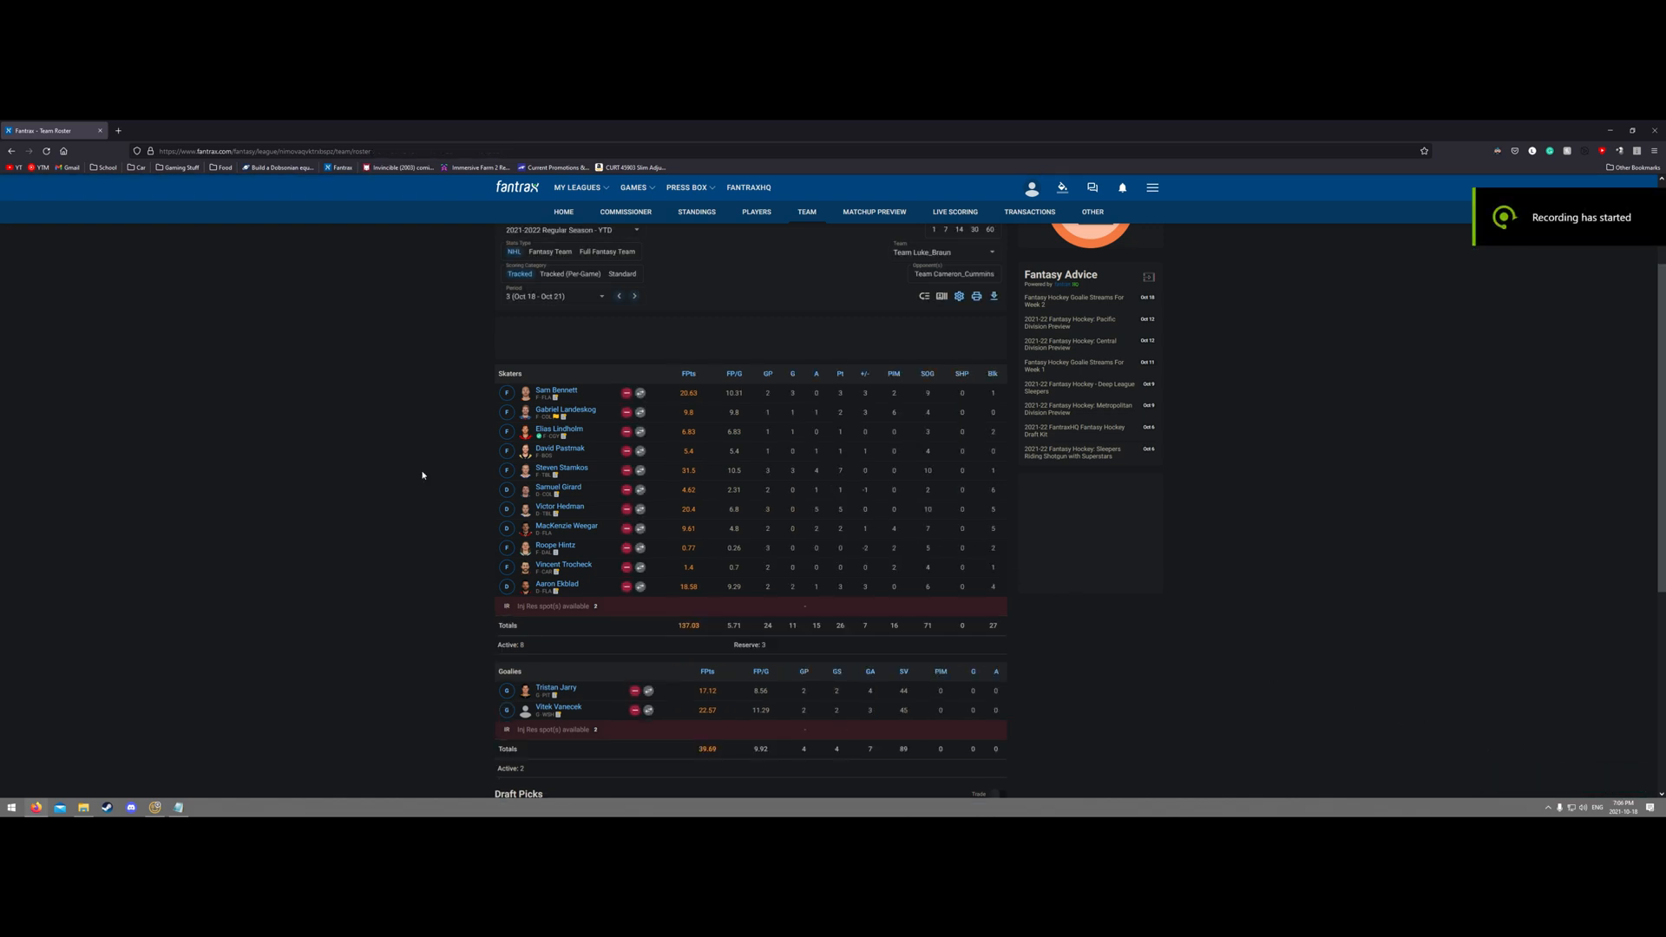
# Select free agent Danton Heinen from the league's available players to claim, and continue to choosing a drop.
pyautogui.scroll(2, 423, 475)
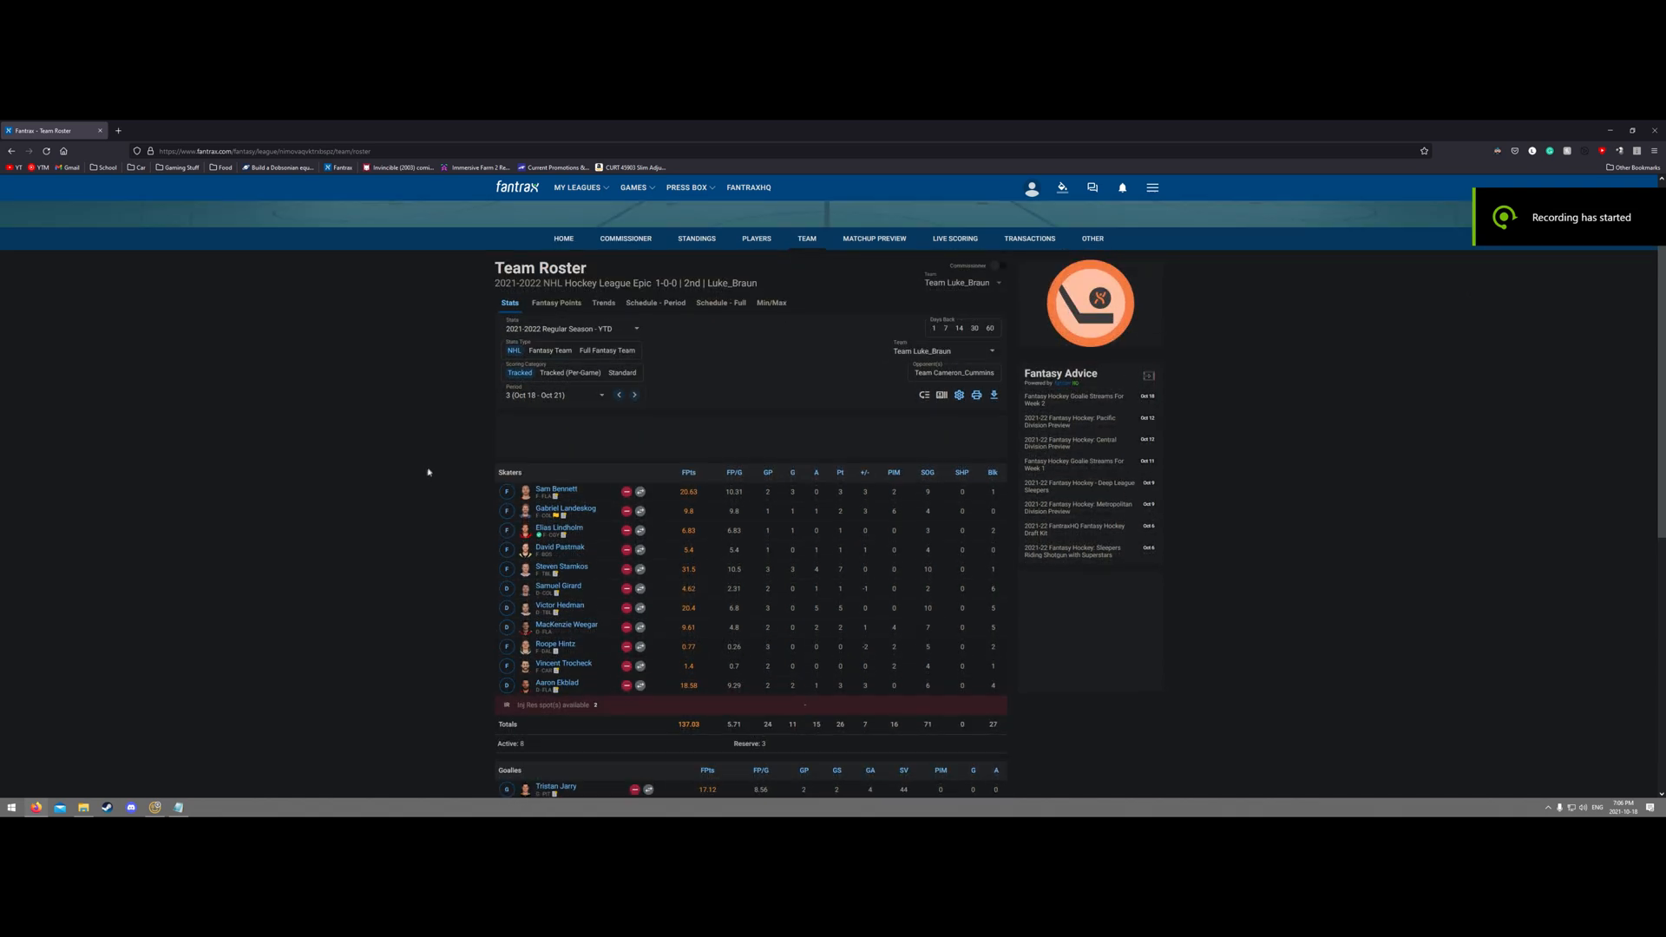
pyautogui.click(760, 242)
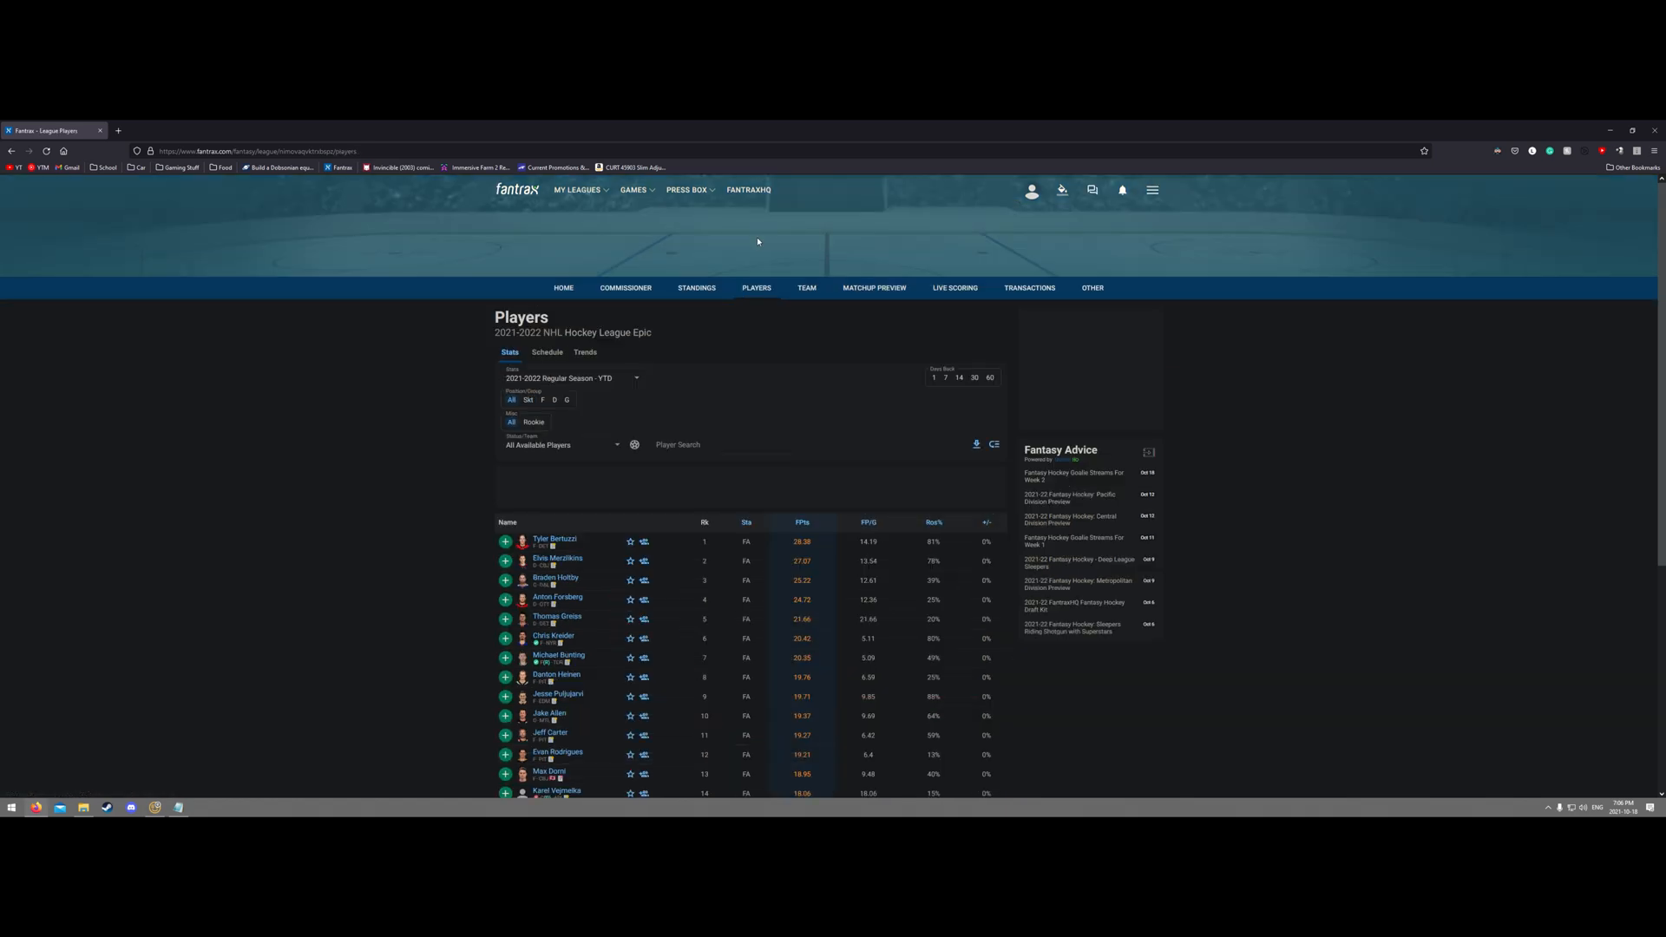
pyautogui.scroll(-2, 449, 488)
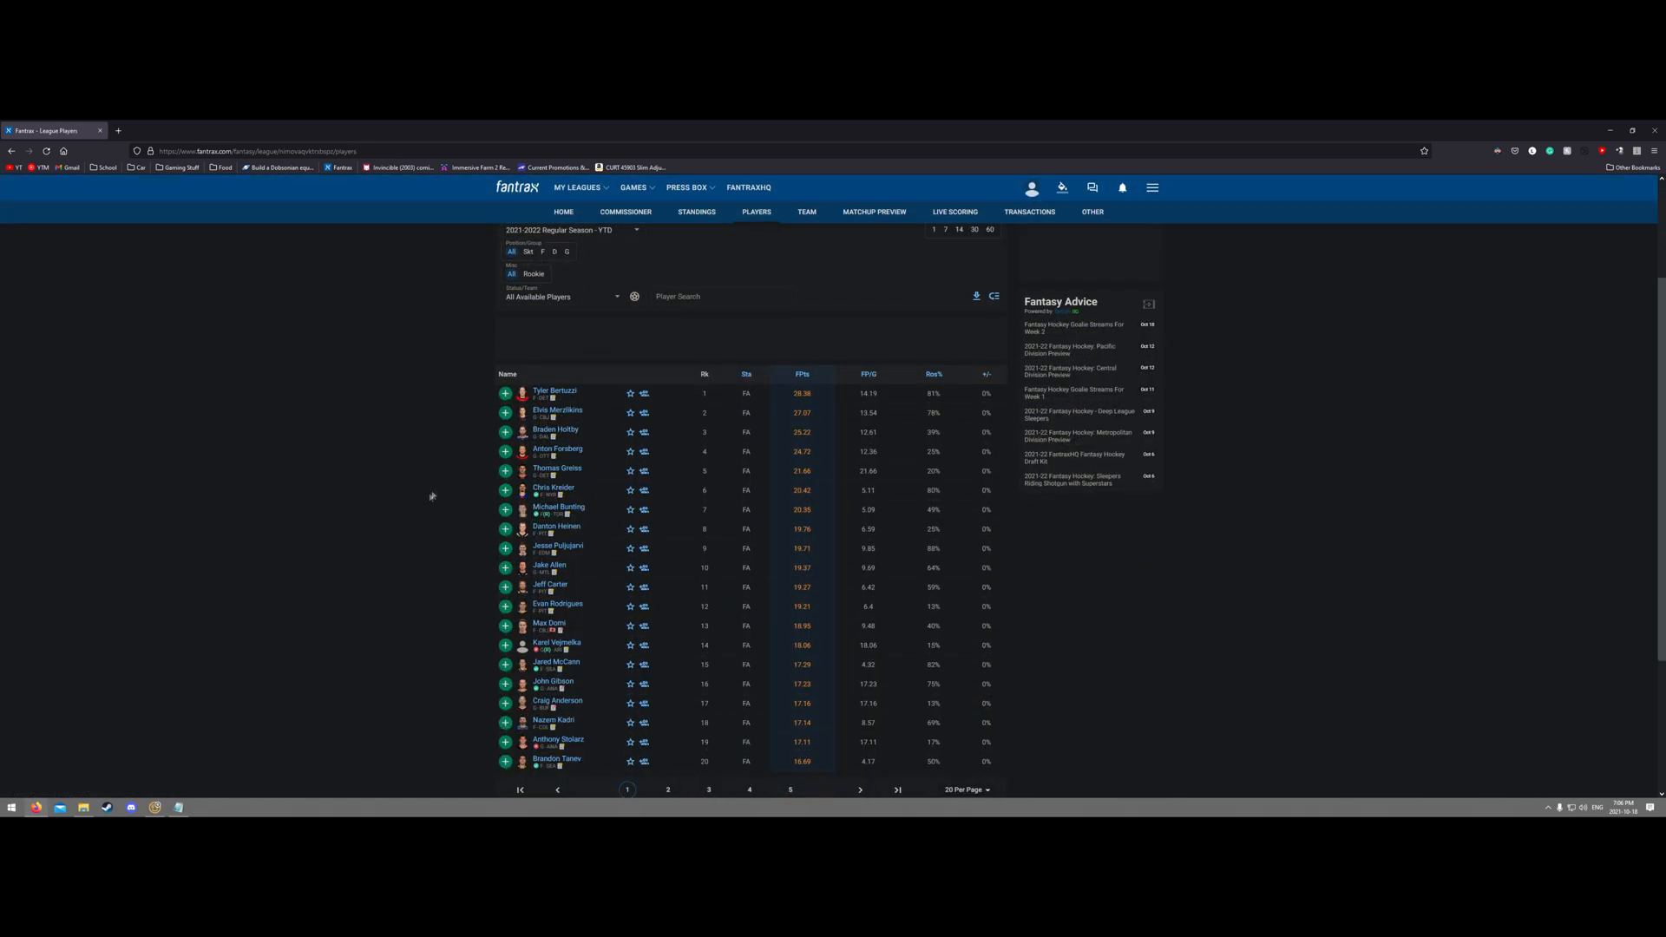
pyautogui.click(508, 531)
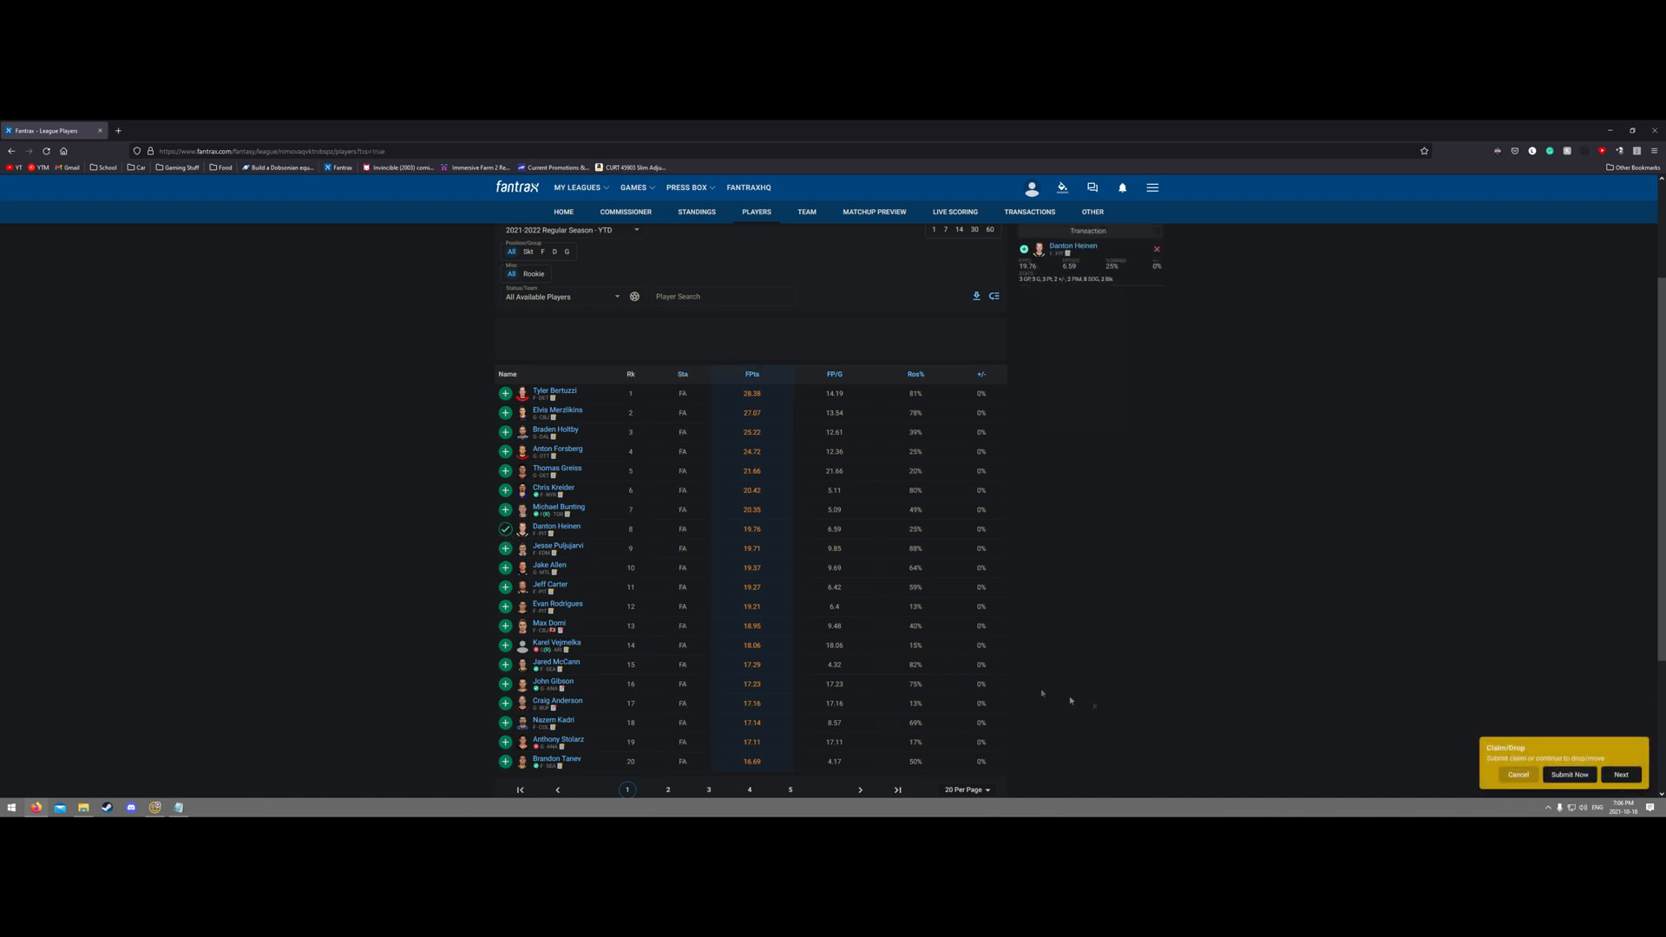
pyautogui.click(1619, 775)
# Choose David Pastrnak as the player to drop and submit the claim/drop transaction.
pyautogui.scroll(-1, 759, 668)
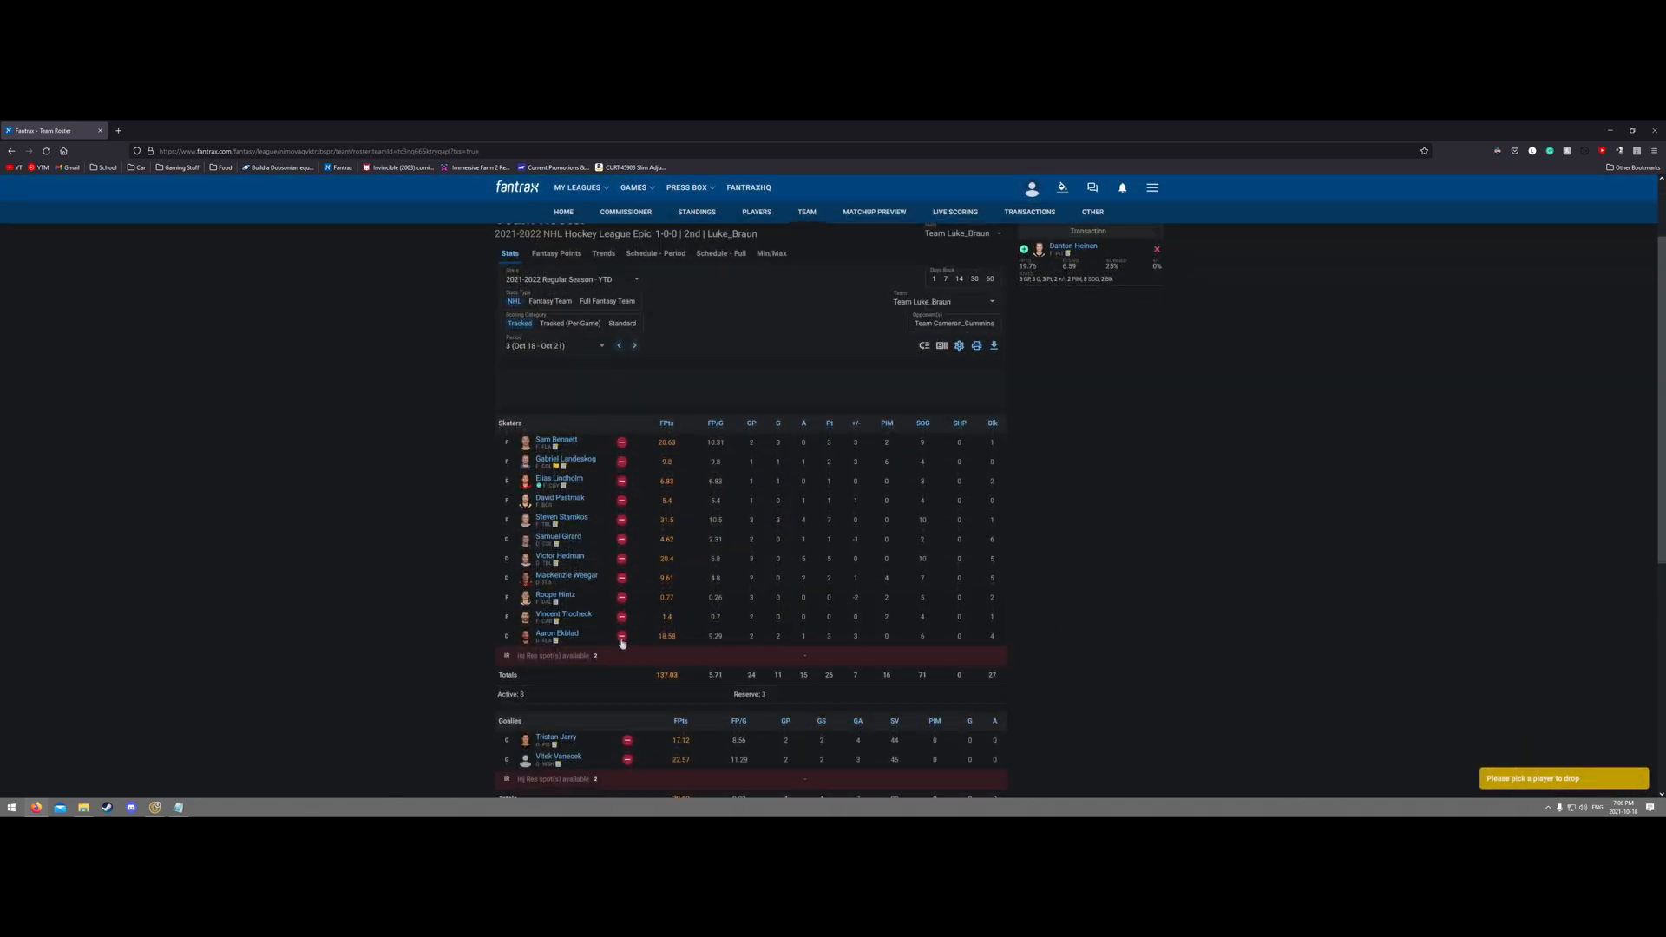
pyautogui.click(622, 501)
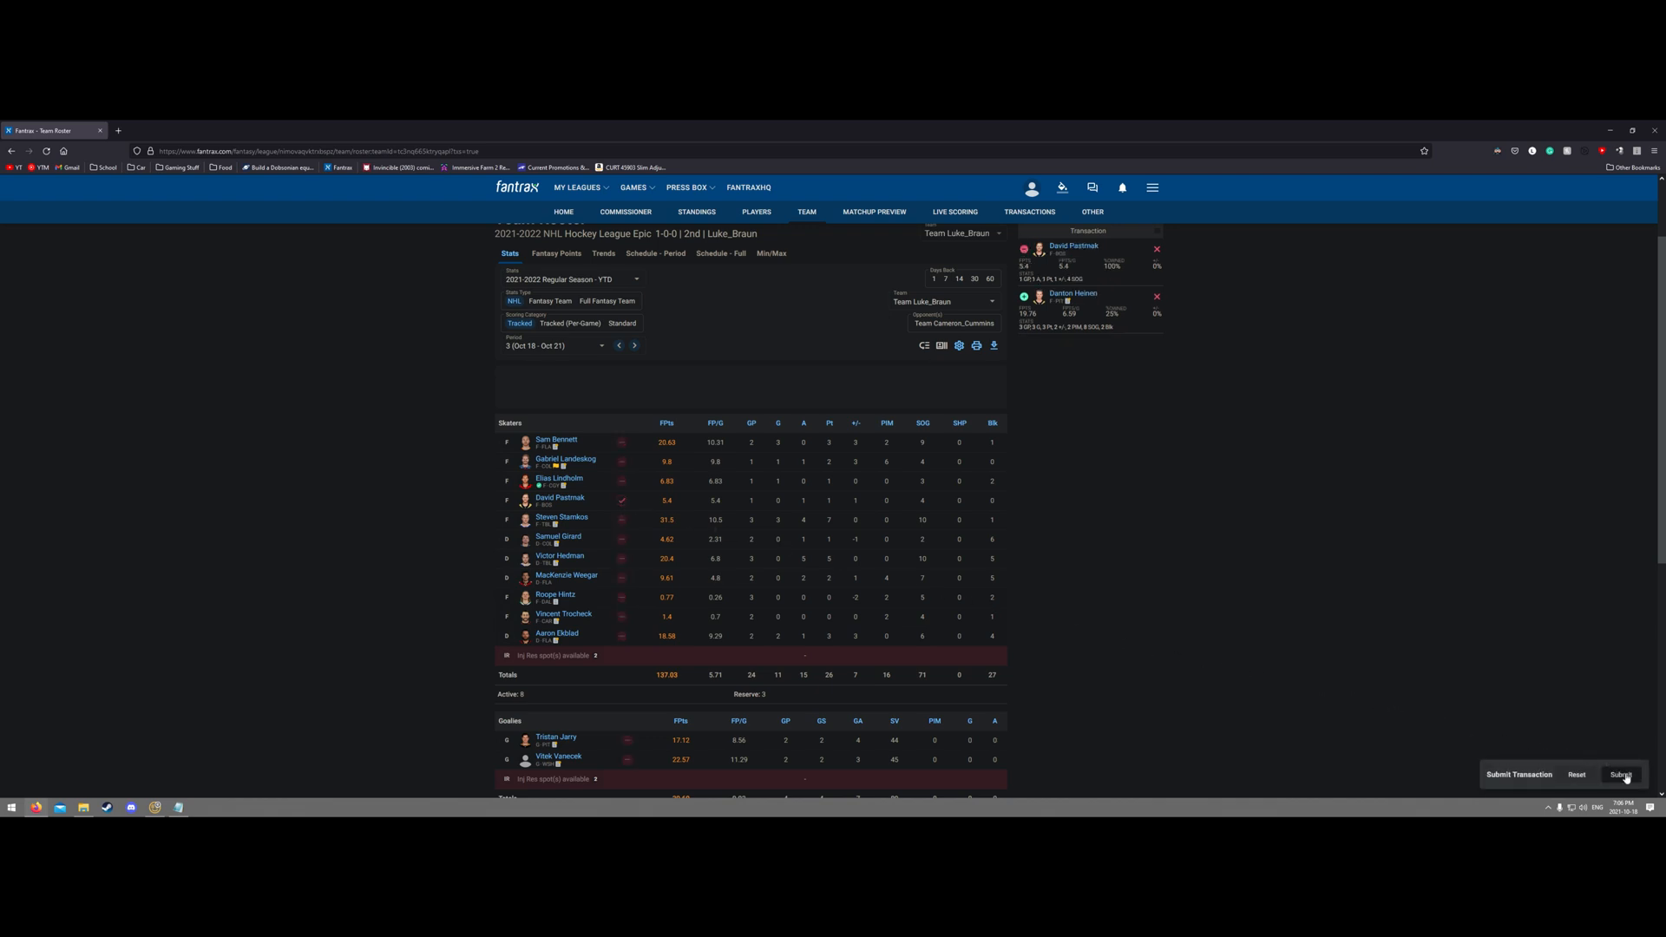
pyautogui.click(1622, 775)
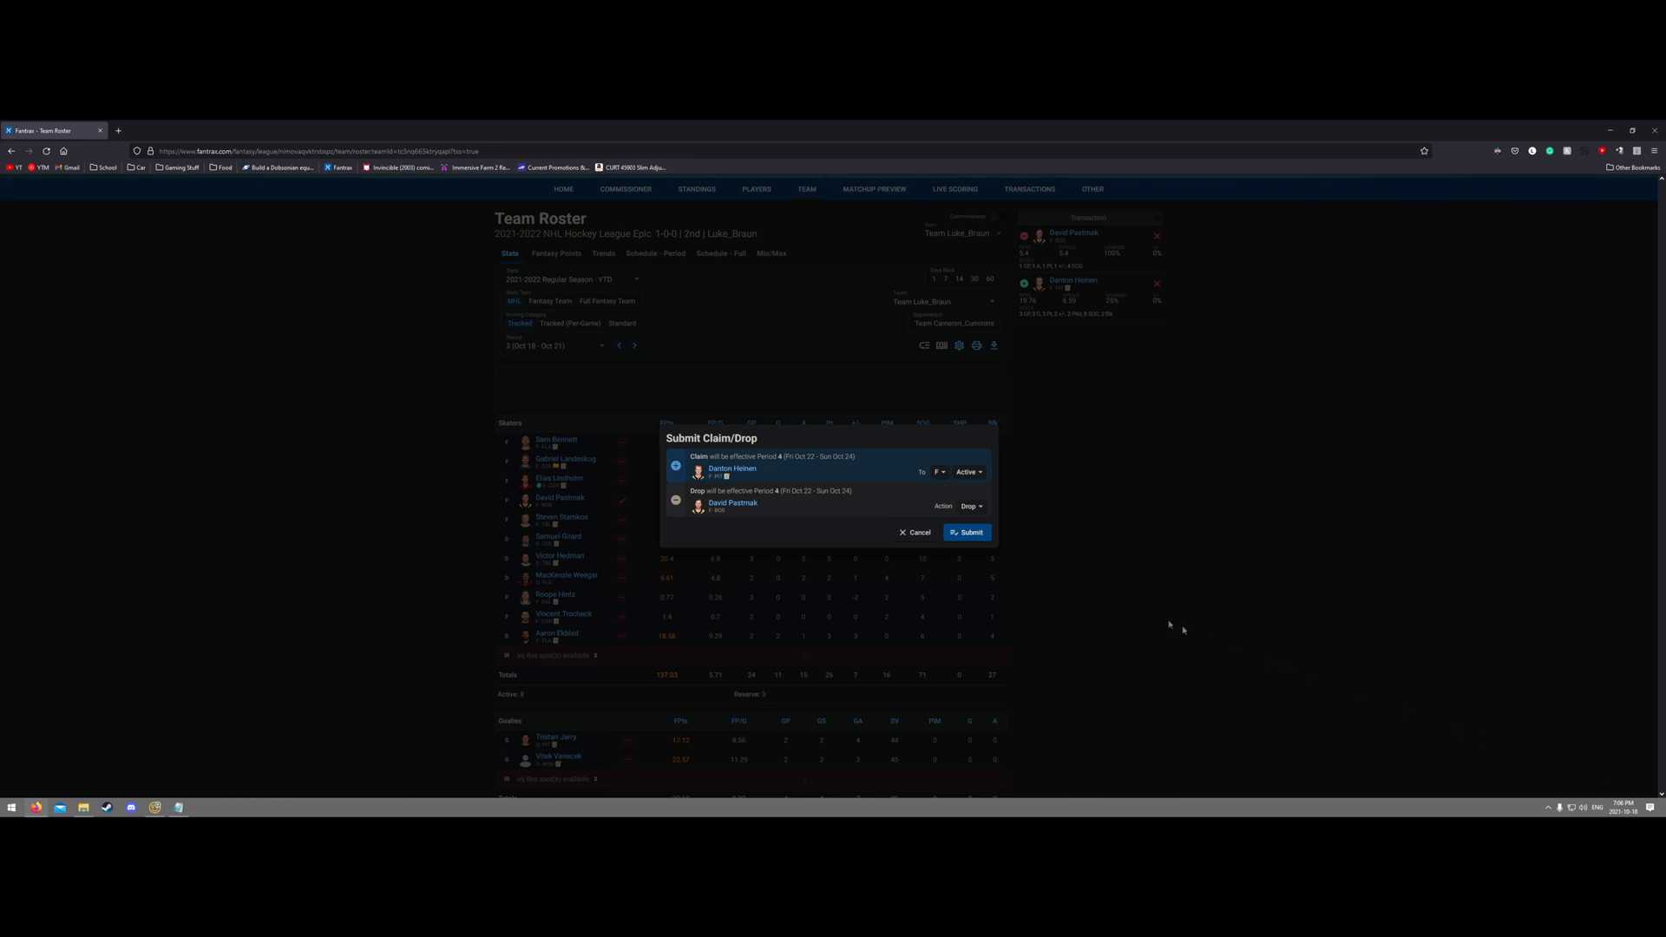
pyautogui.click(973, 536)
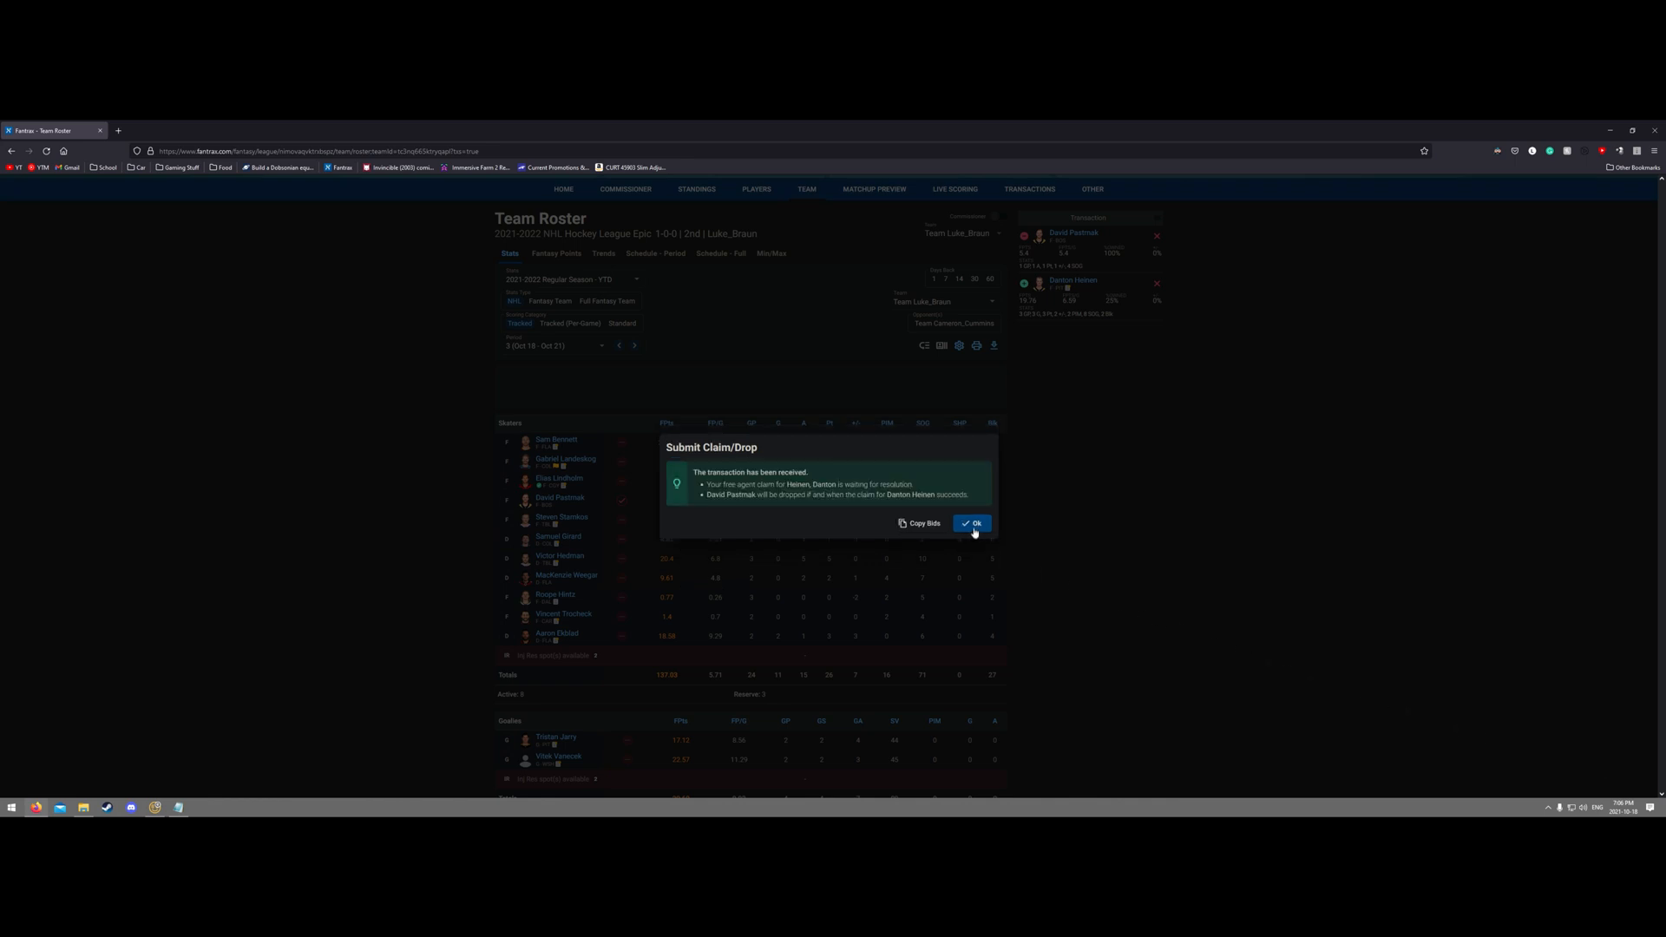
pyautogui.click(971, 525)
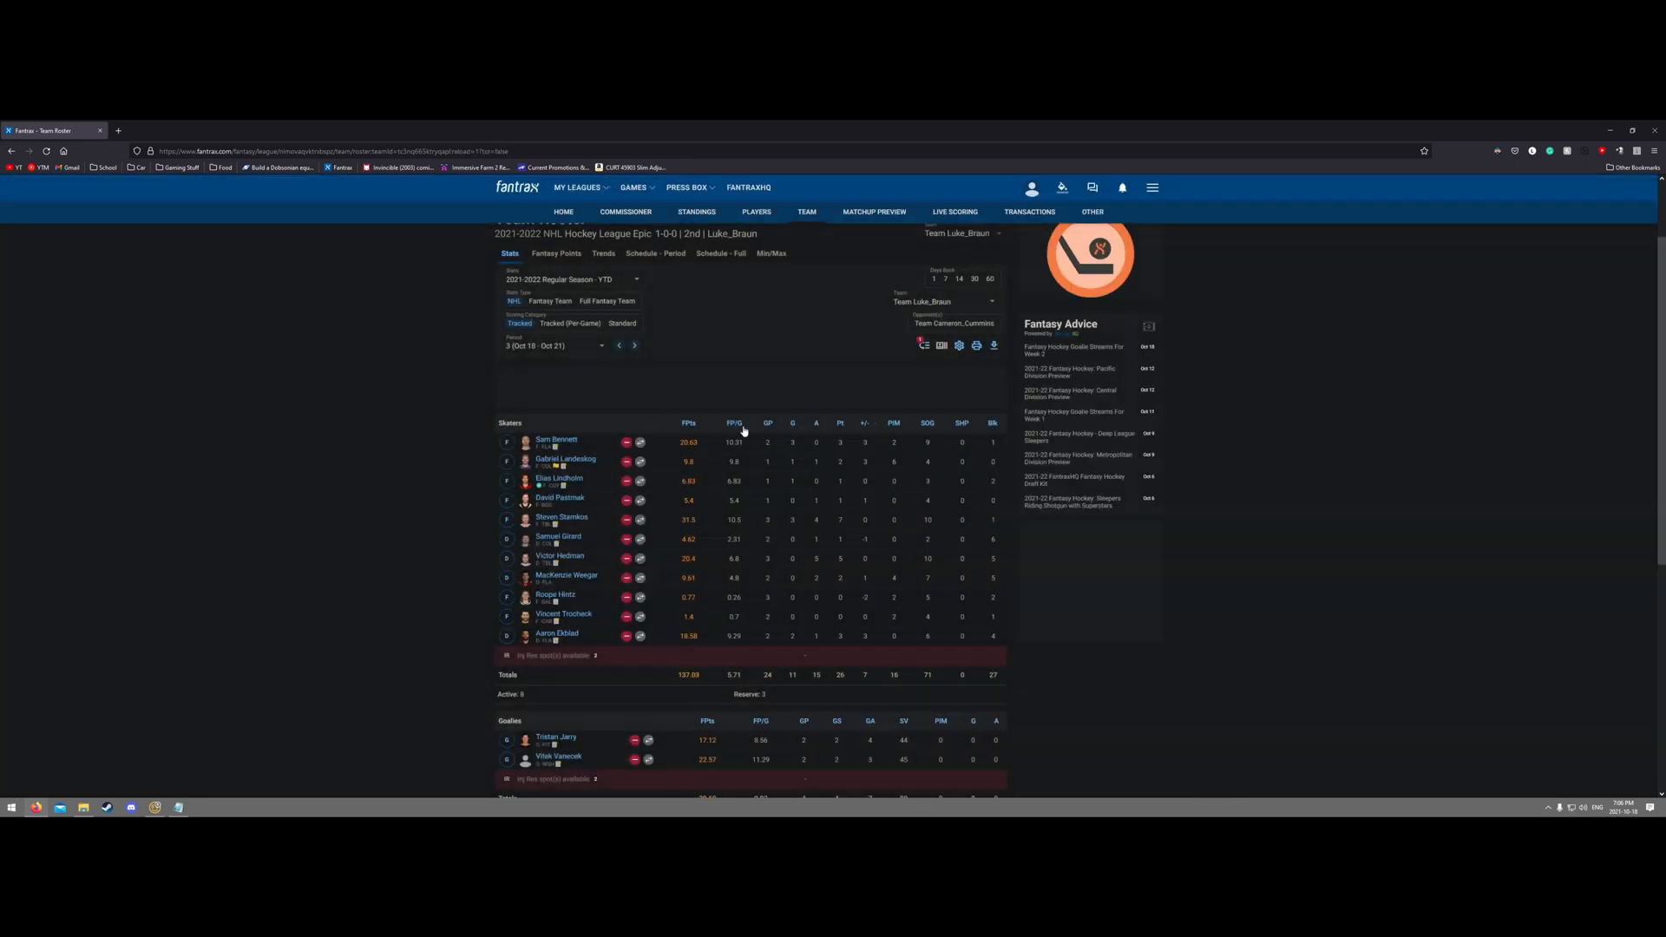
# From the league home page, open the pending transactions and review the free agent claims.
pyautogui.click(566, 242)
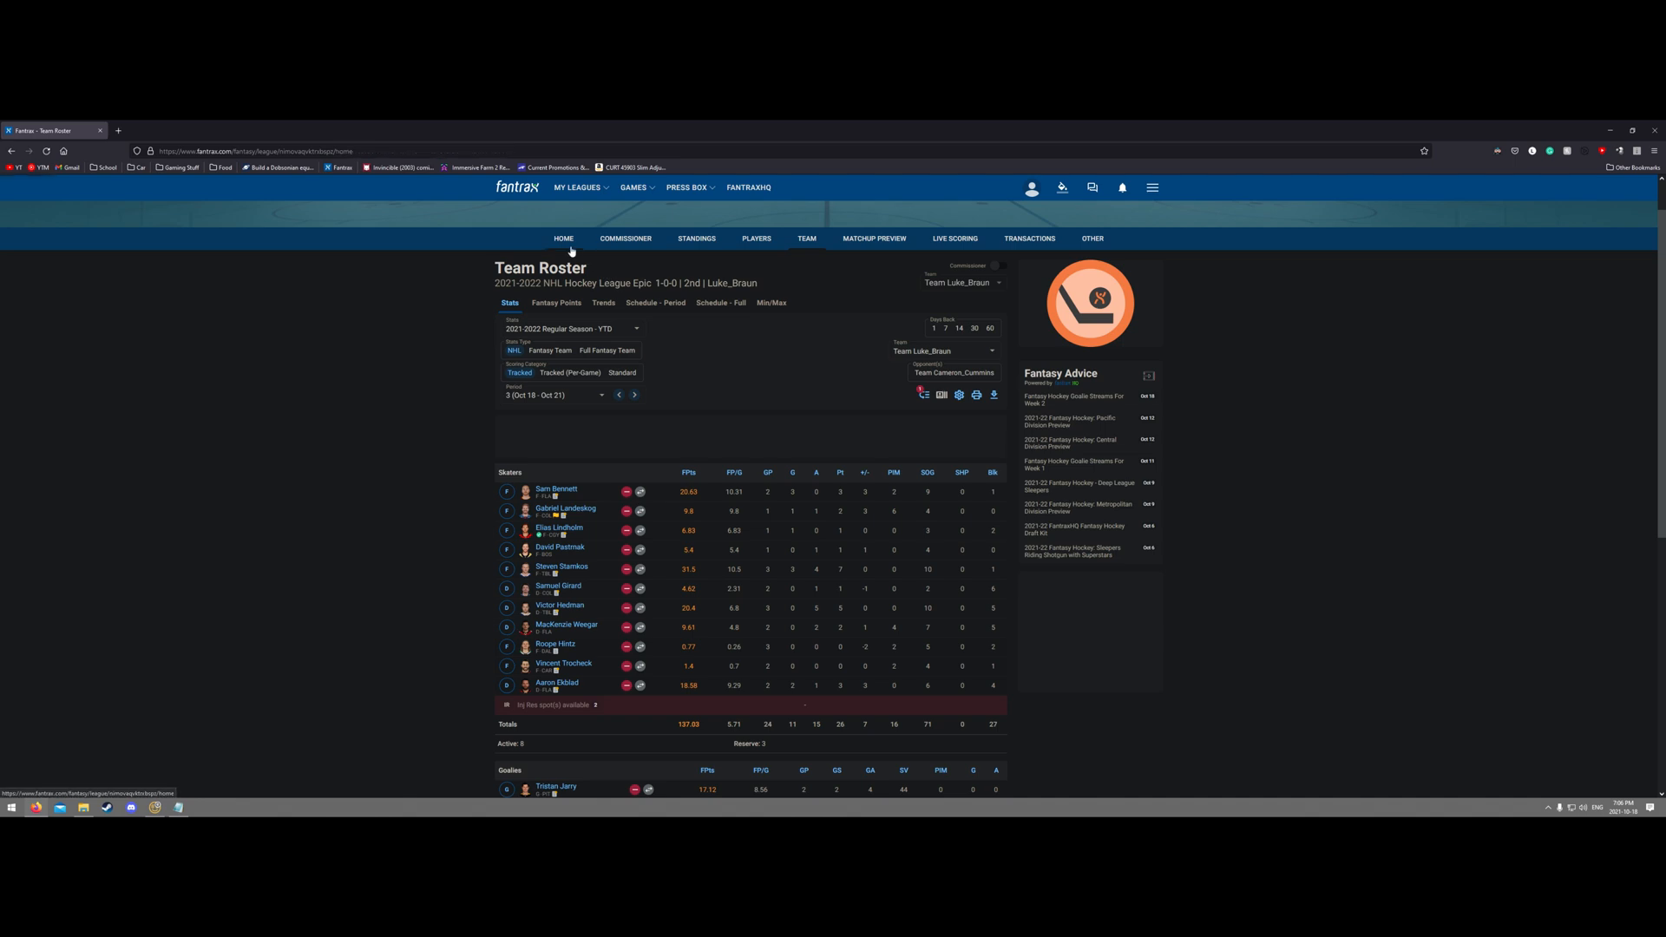
pyautogui.scroll(-3, 560, 344)
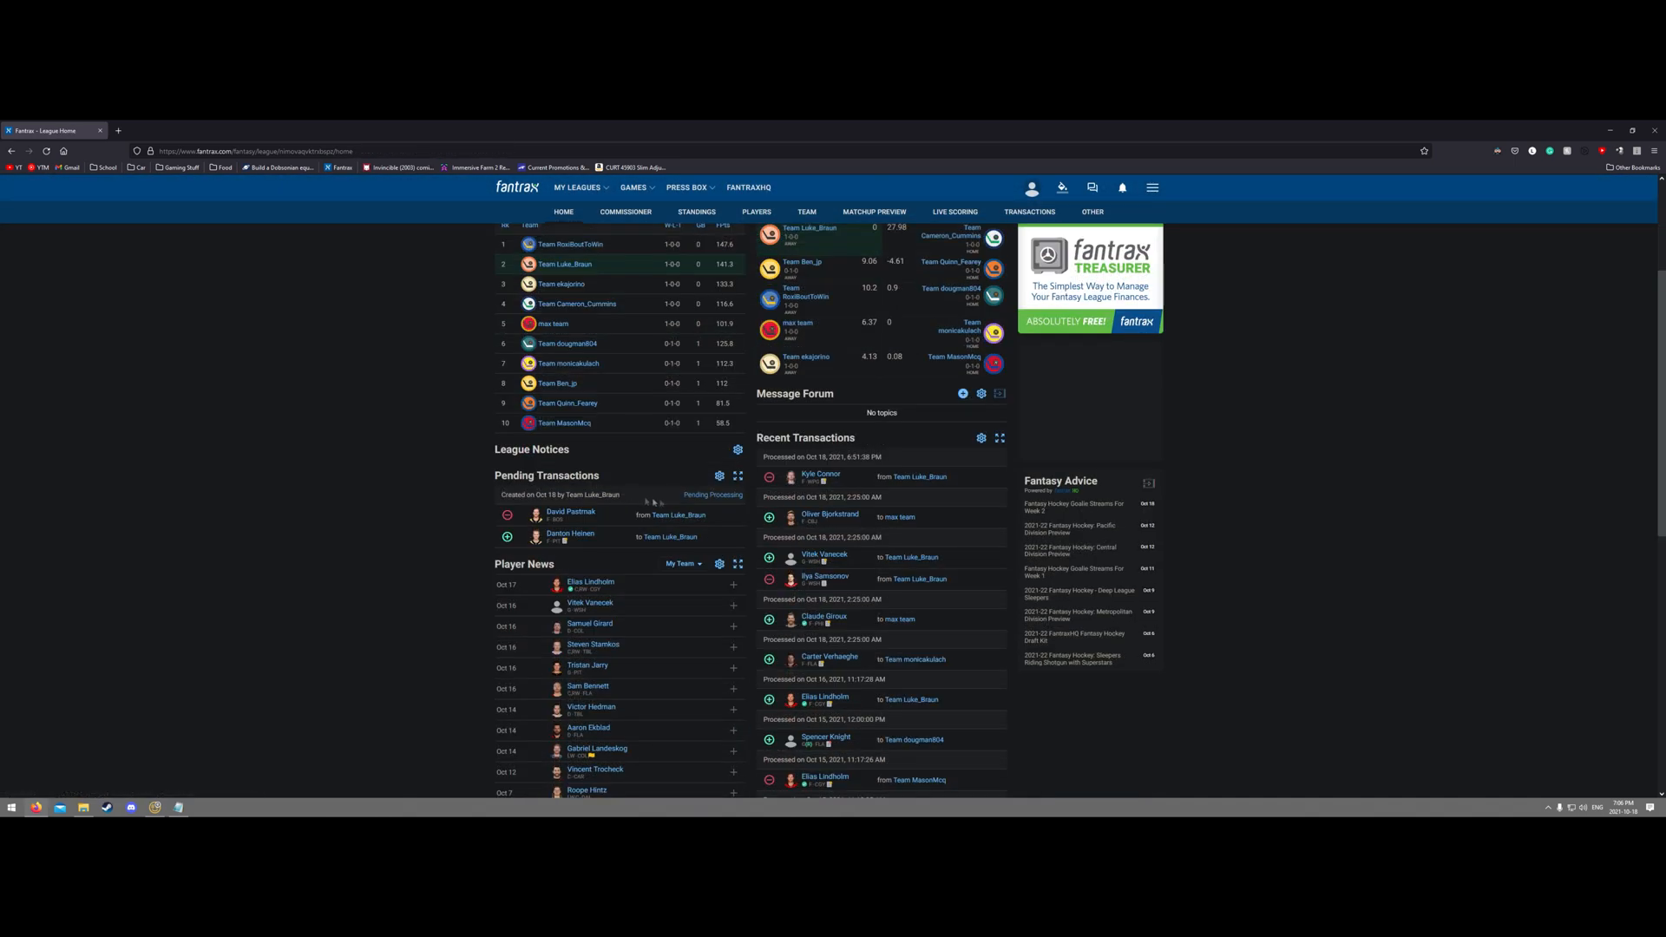
pyautogui.click(704, 499)
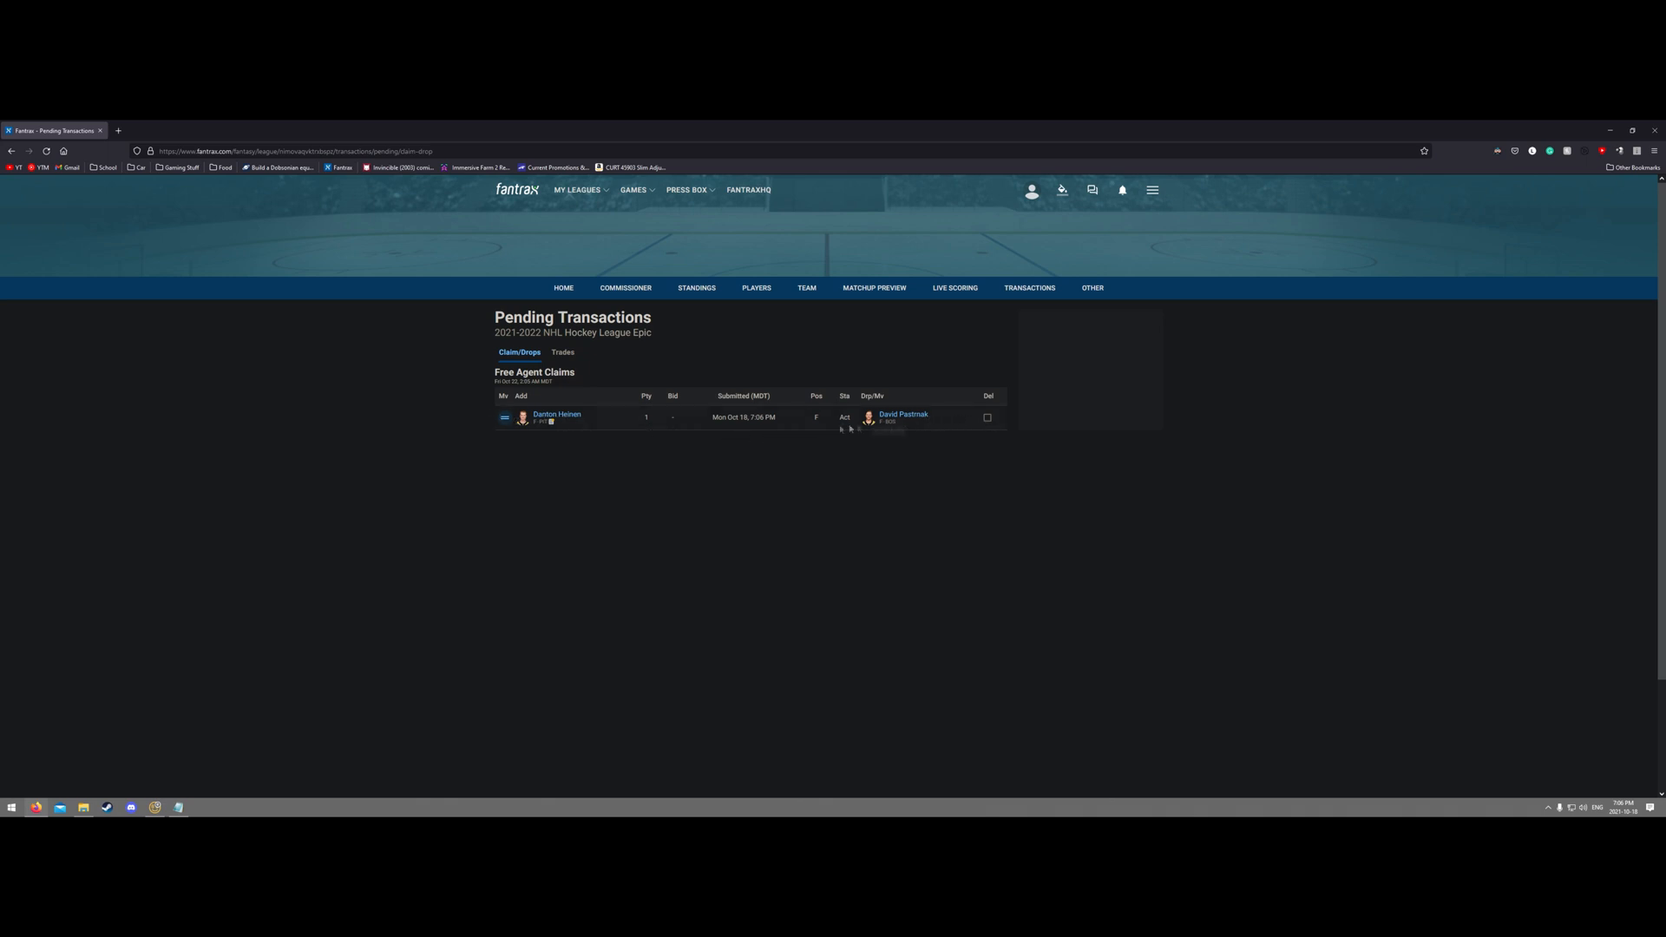
pyautogui.moveTo(494, 381); pyautogui.dragTo(556, 388)
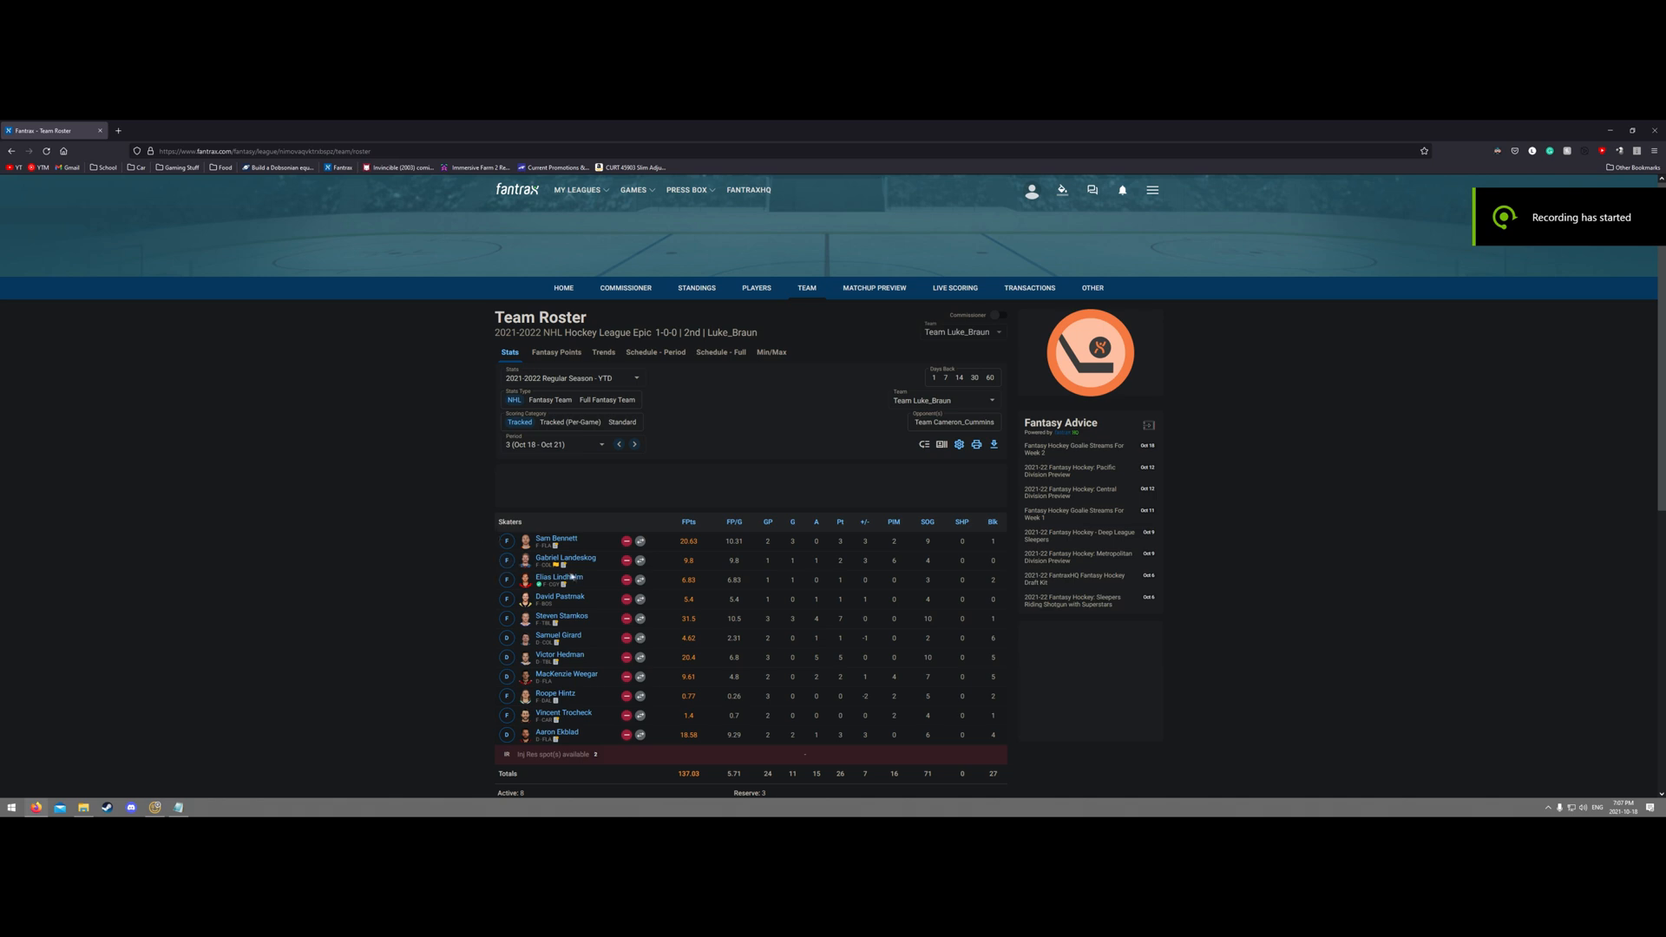
# Move Gabriel Landeskog from his active forward slot to the open injured reserve spot and submit the roster change.
pyautogui.scroll(-1, 573, 566)
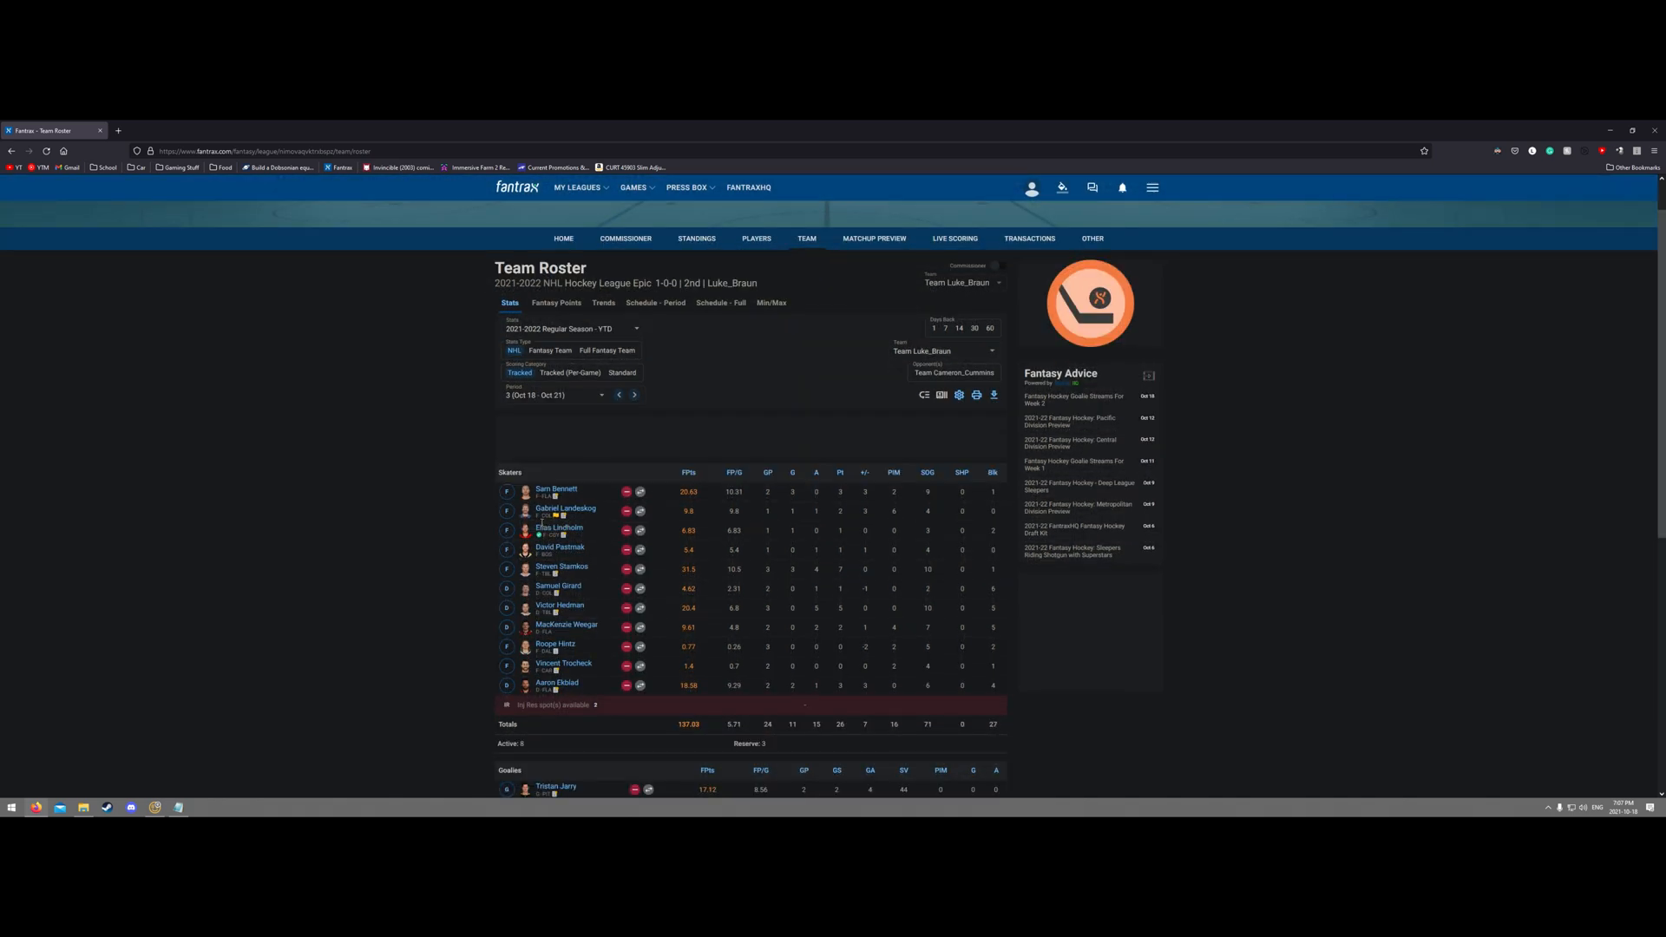
pyautogui.moveTo(554, 518)
pyautogui.click(509, 513)
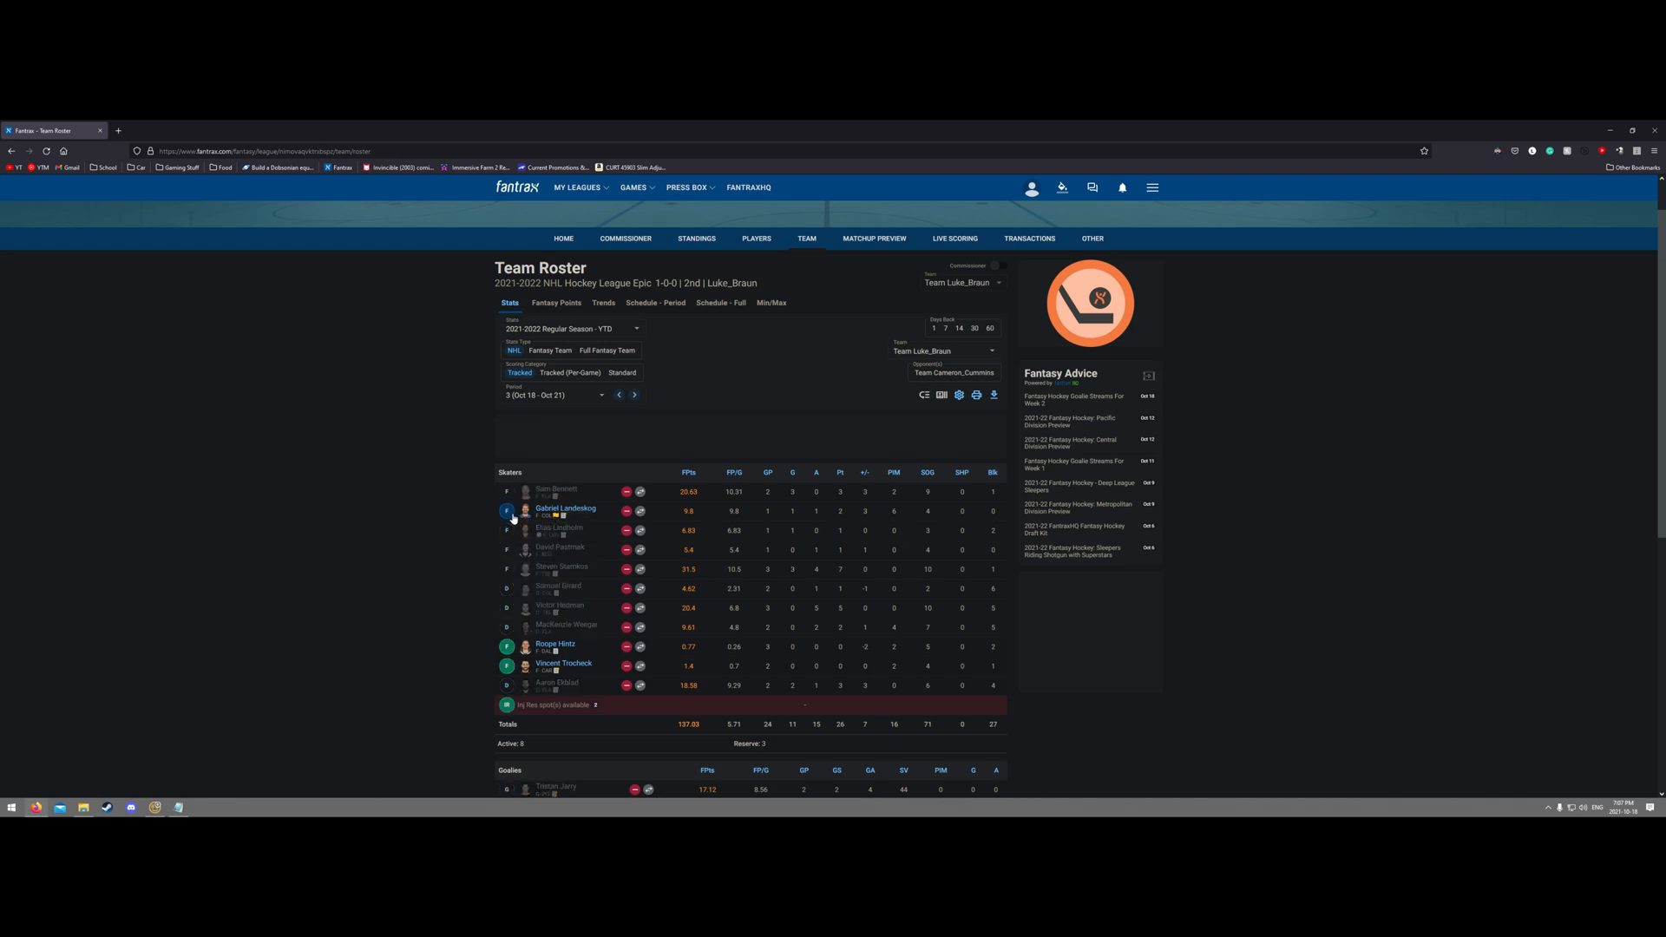
pyautogui.click(508, 705)
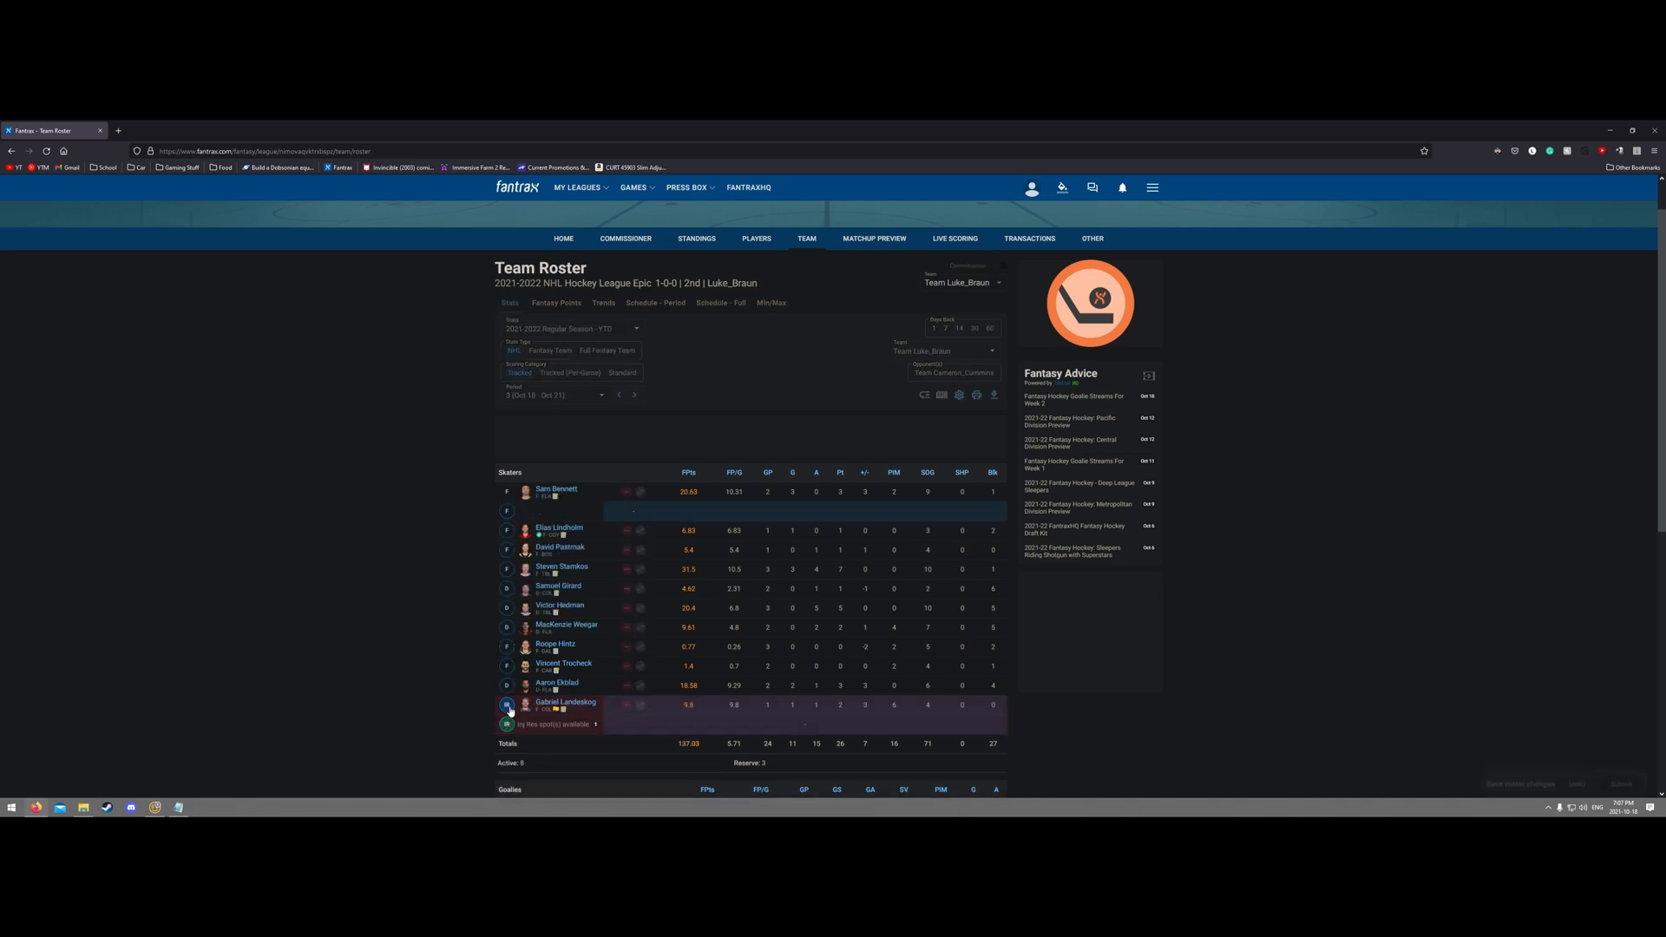
pyautogui.click(1625, 780)
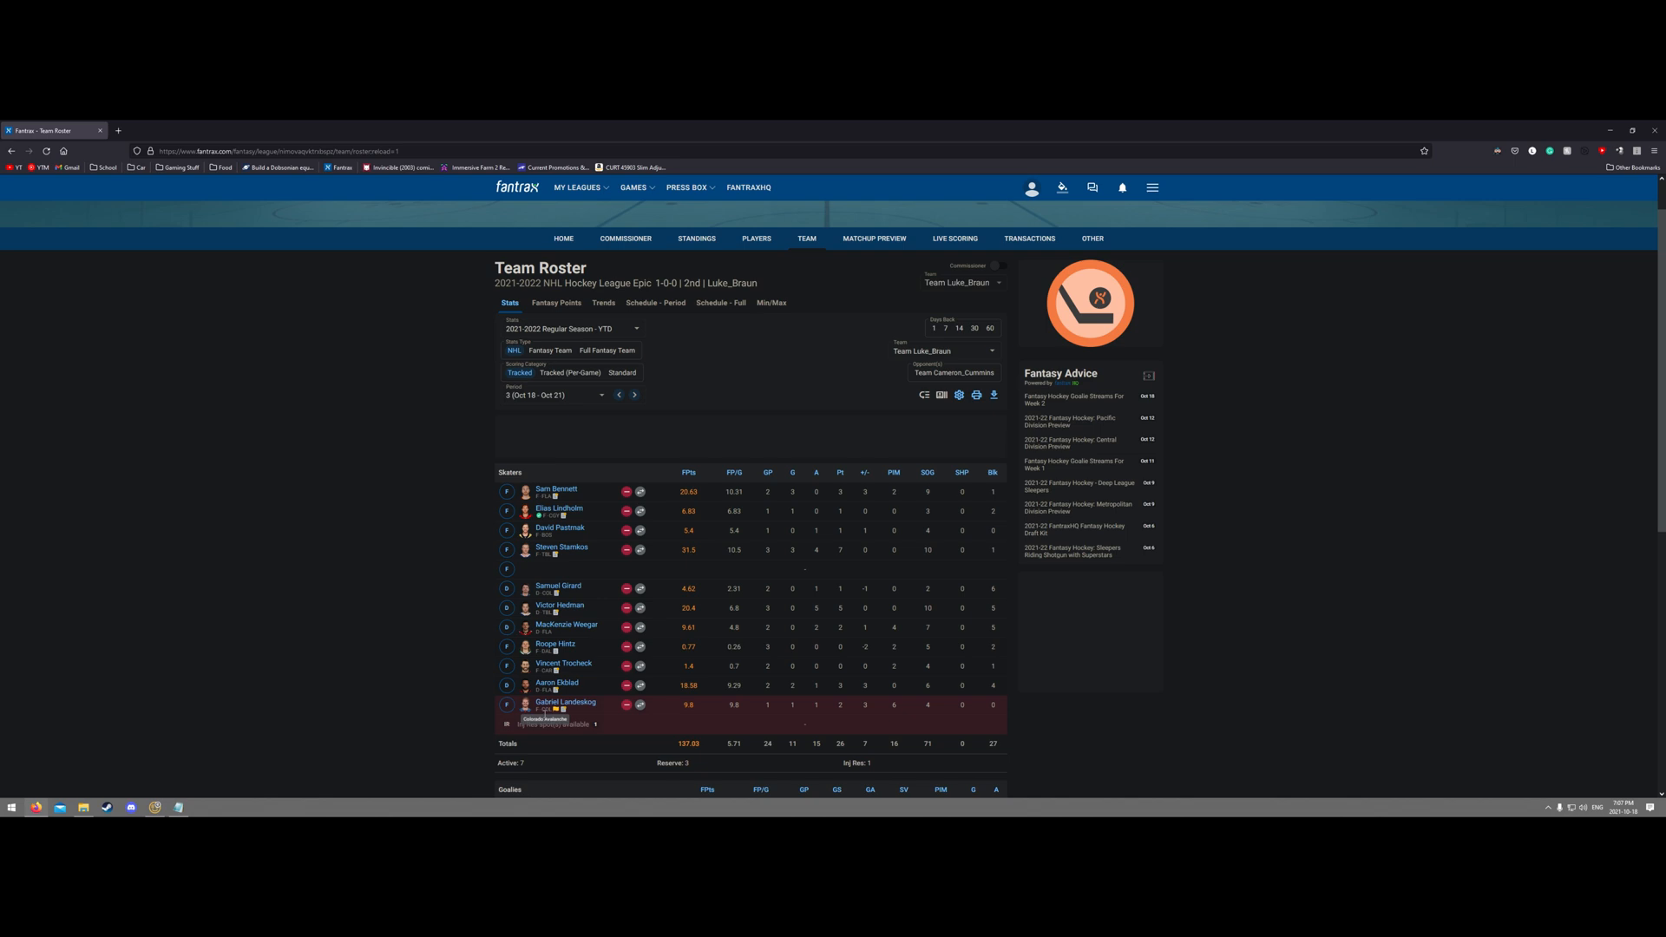
pyautogui.scroll(1, 561, 717)
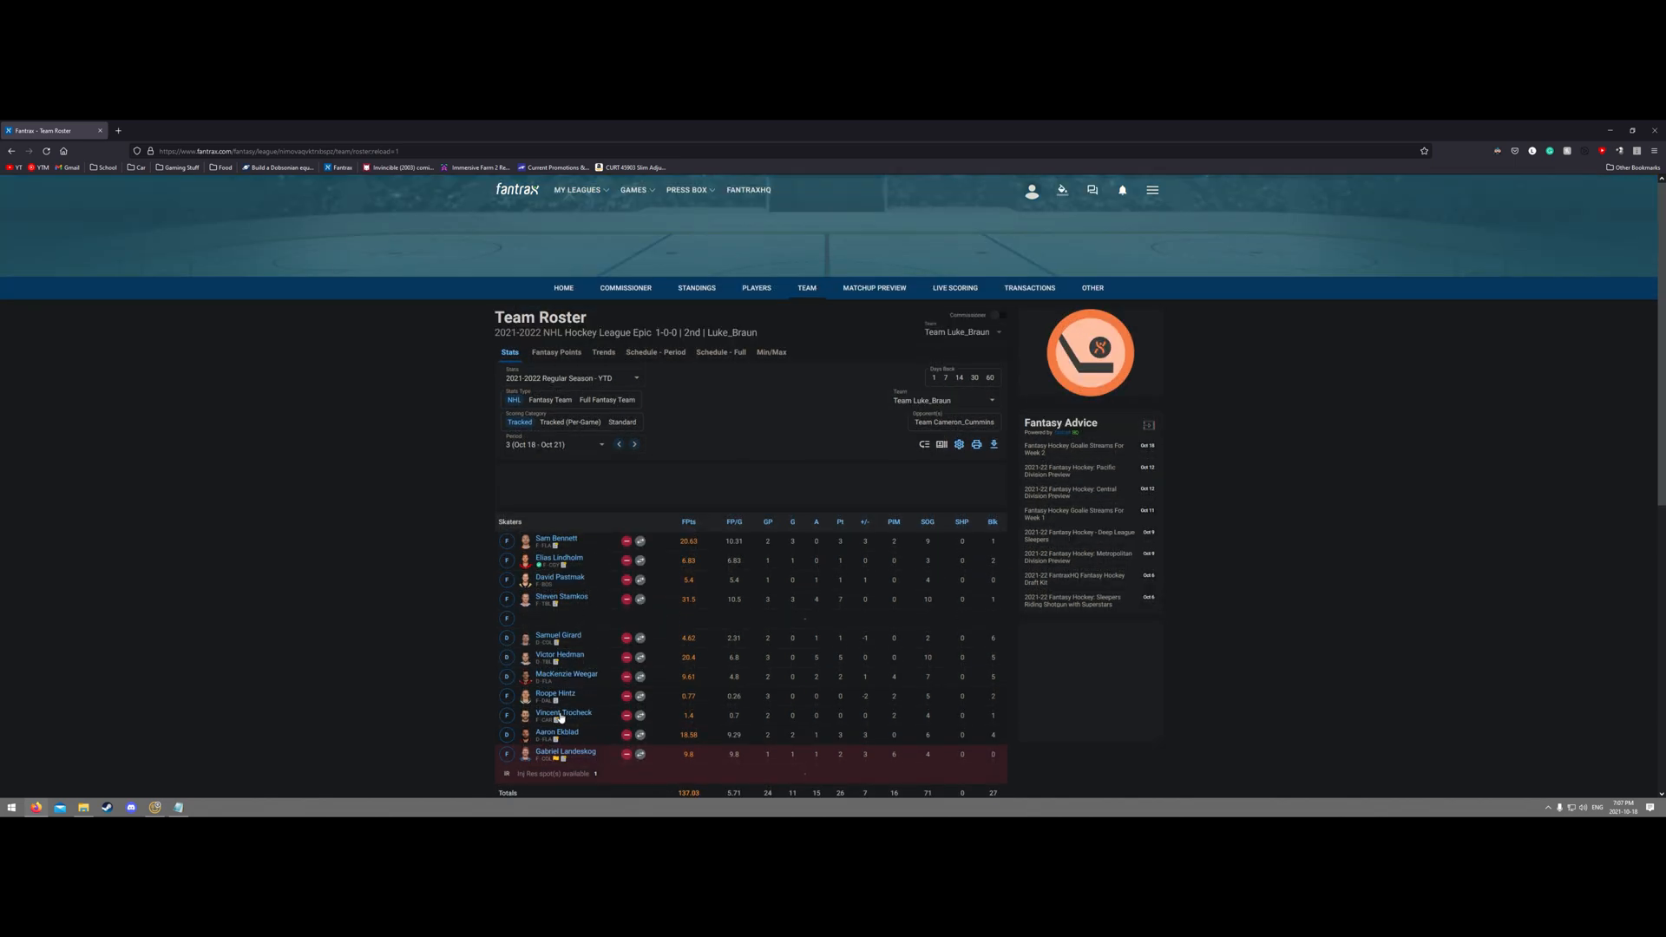
# Claim free agent Tyler Bertuzzi from the league's available players as an active forward, without dropping anyone, and submit the claim.
pyautogui.click(757, 291)
pyautogui.scroll(-3, 416, 477)
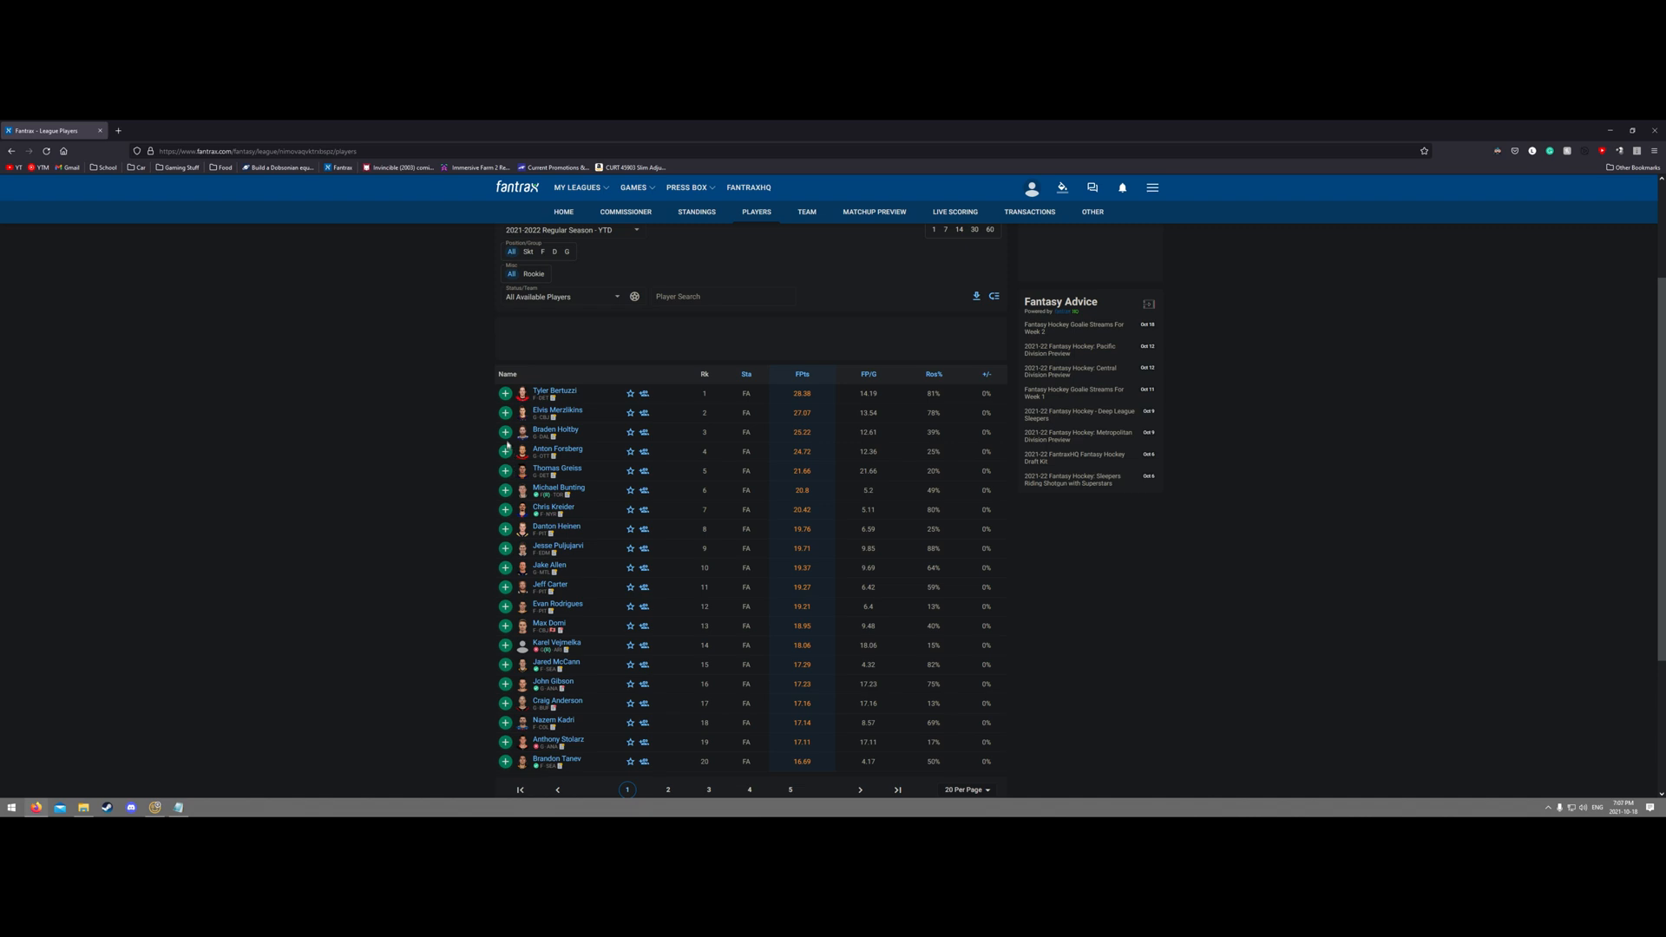
pyautogui.click(505, 394)
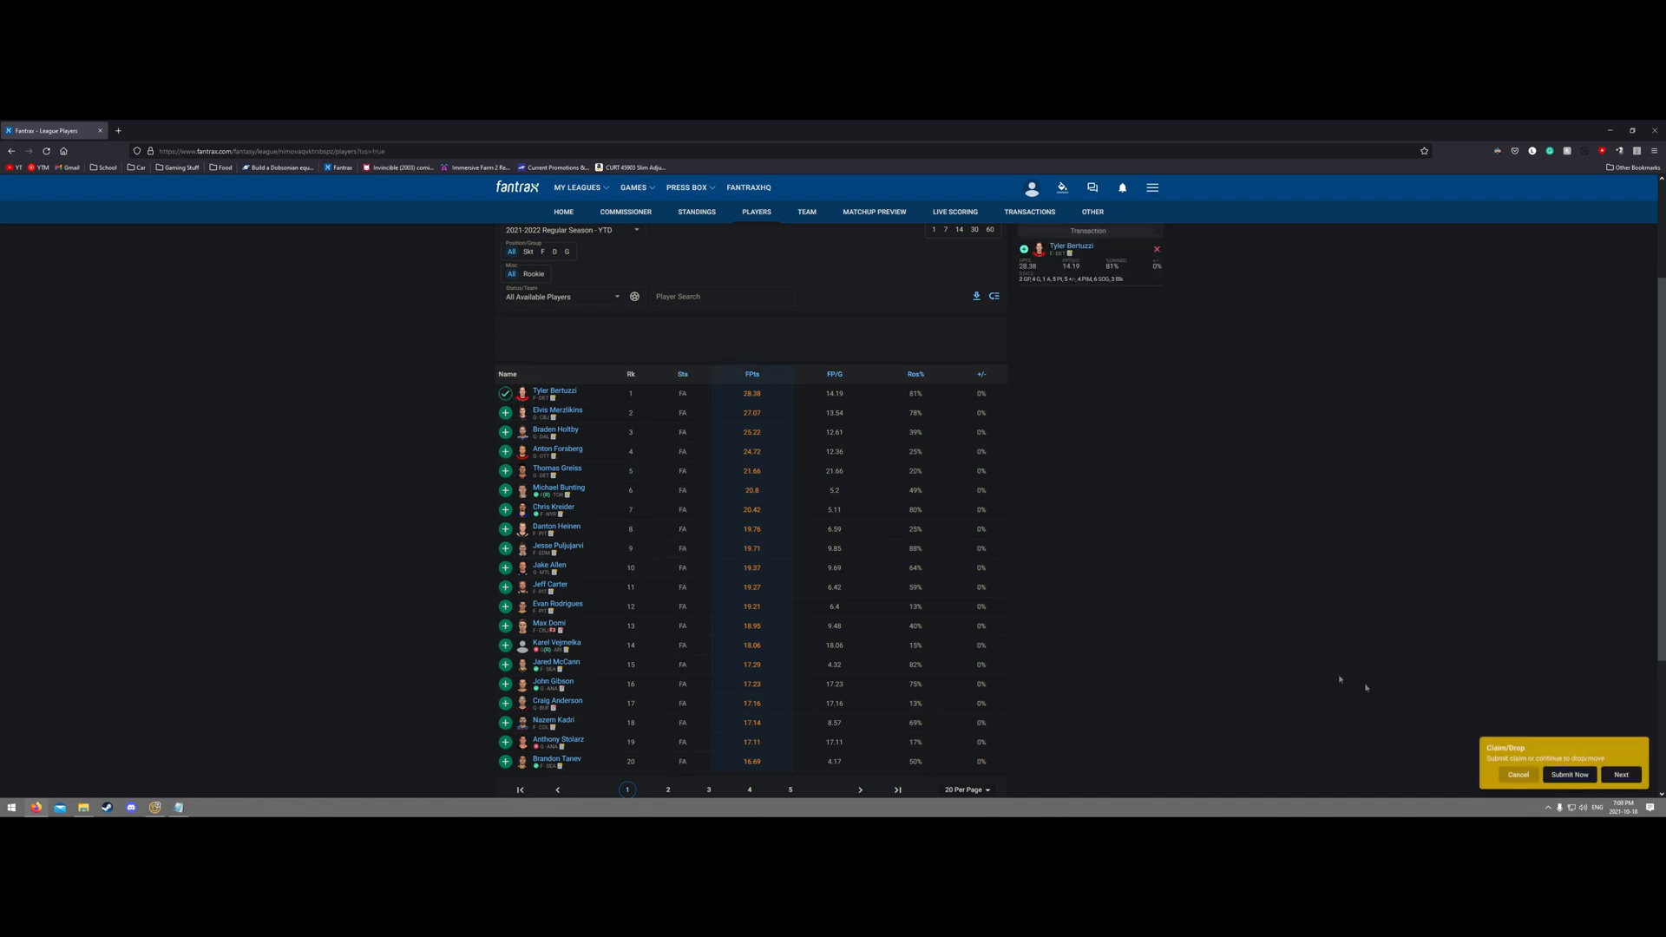
pyautogui.click(1620, 776)
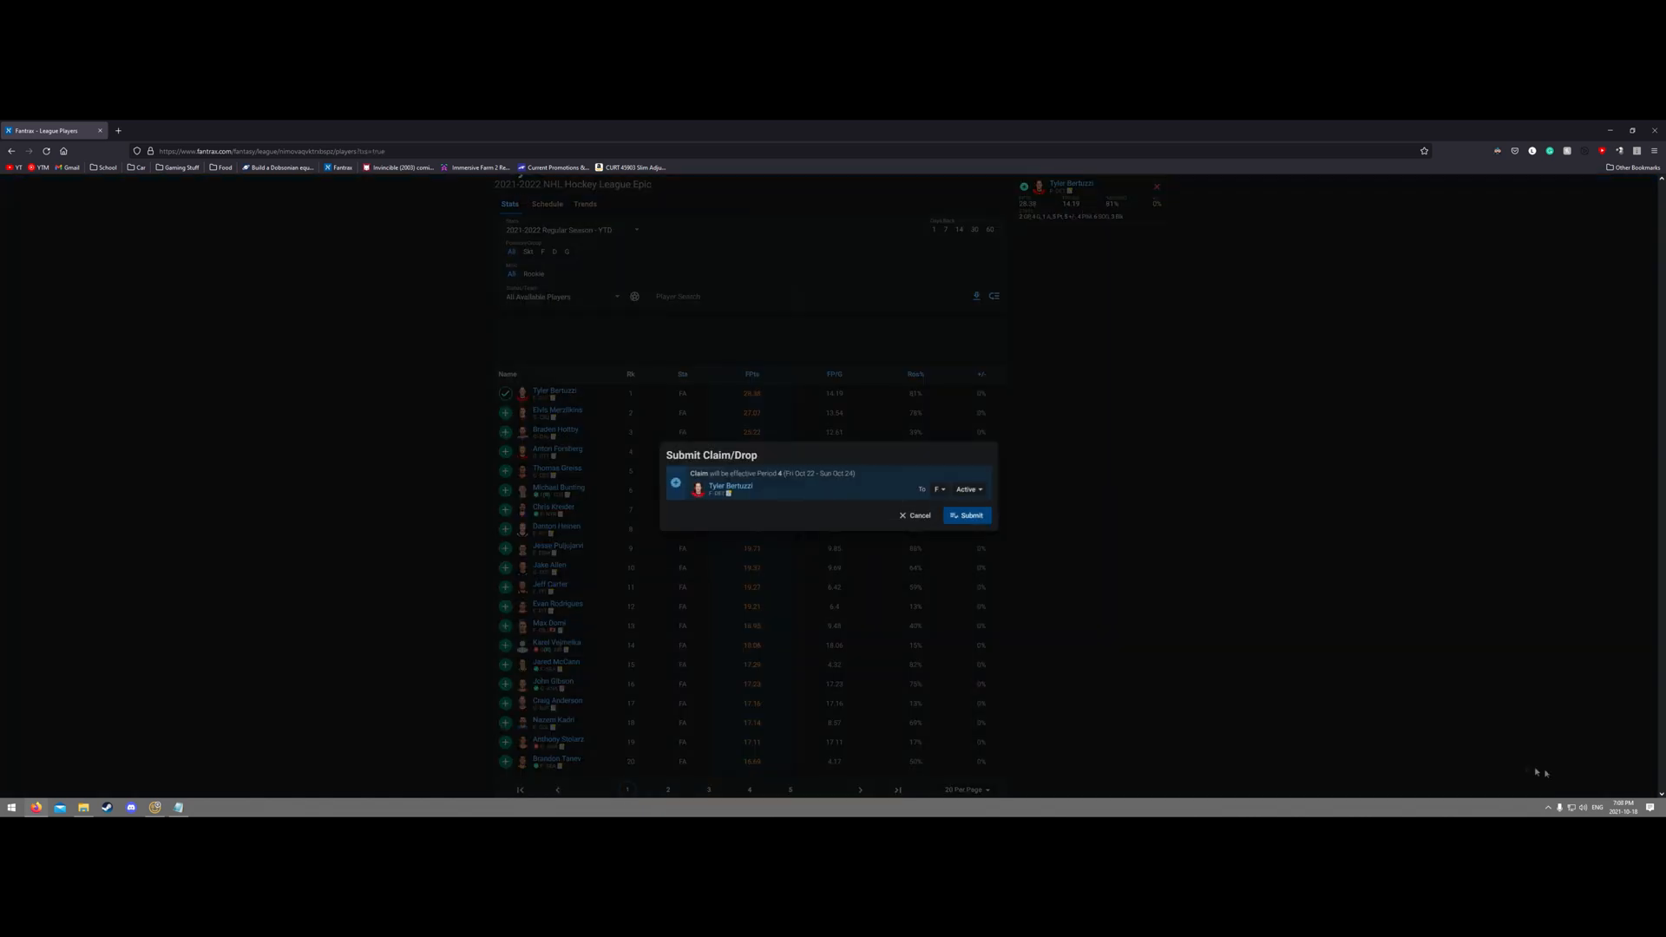
pyautogui.click(970, 516)
# On the league home page, expand the Elias Lindholm entry in the player news to read it, and collapse it again.
pyautogui.scroll(3, 968, 525)
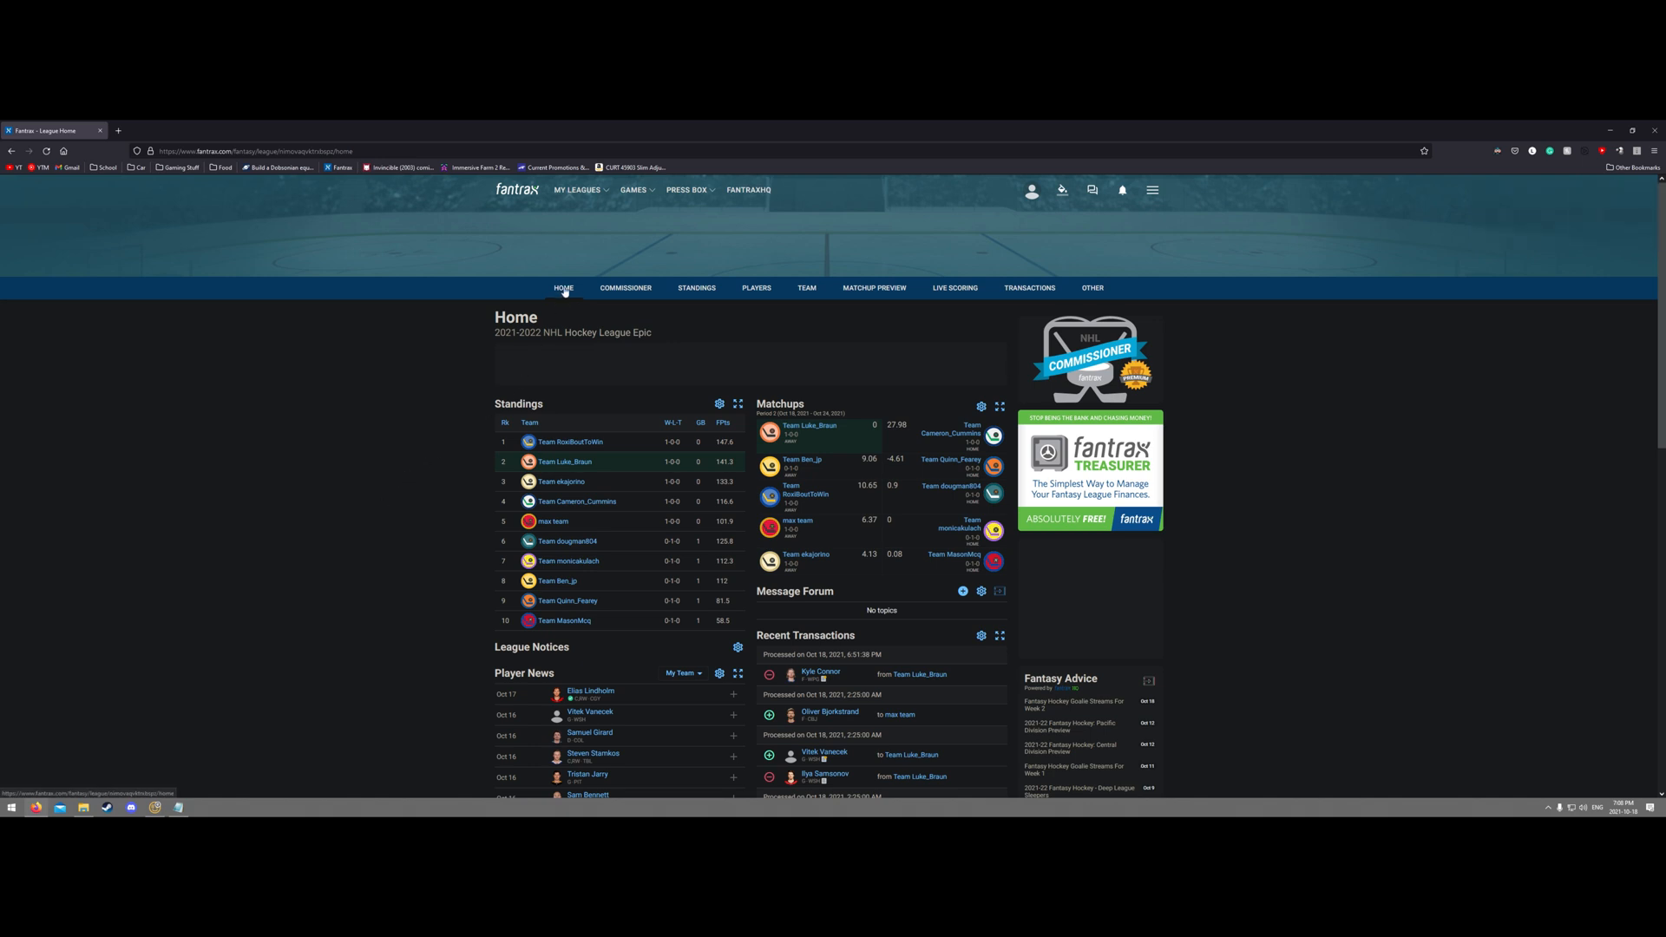
pyautogui.scroll(-3, 568, 291)
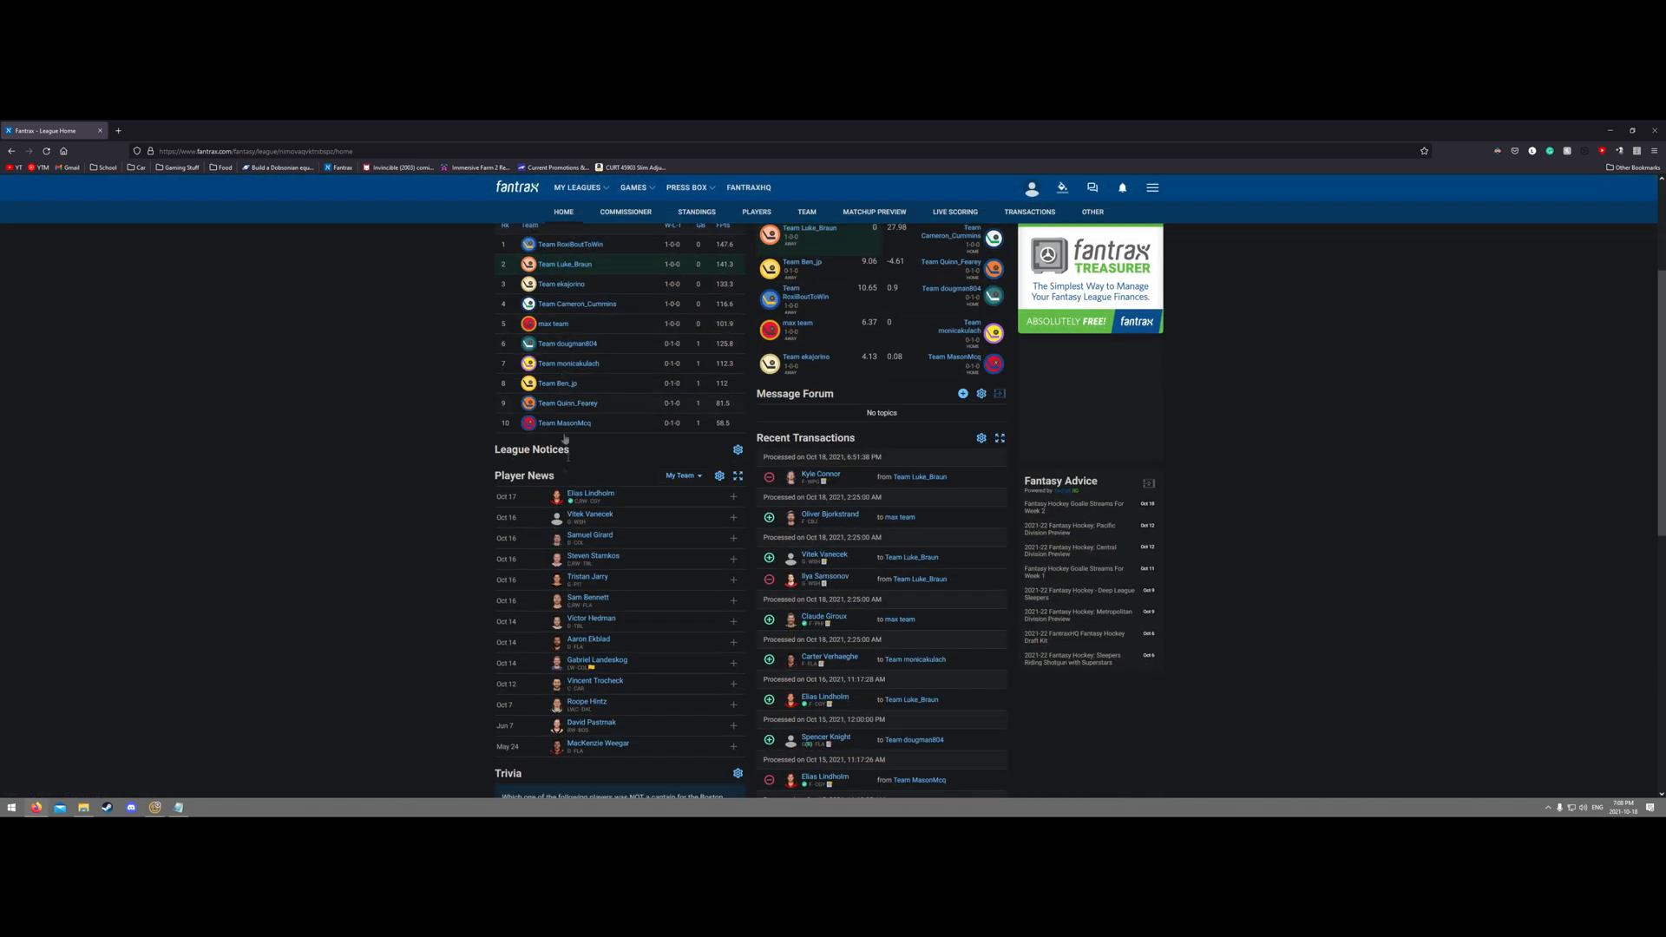
pyautogui.moveTo(559, 481); pyautogui.dragTo(519, 482)
pyautogui.click(520, 484)
pyautogui.scroll(-1, 712, 469)
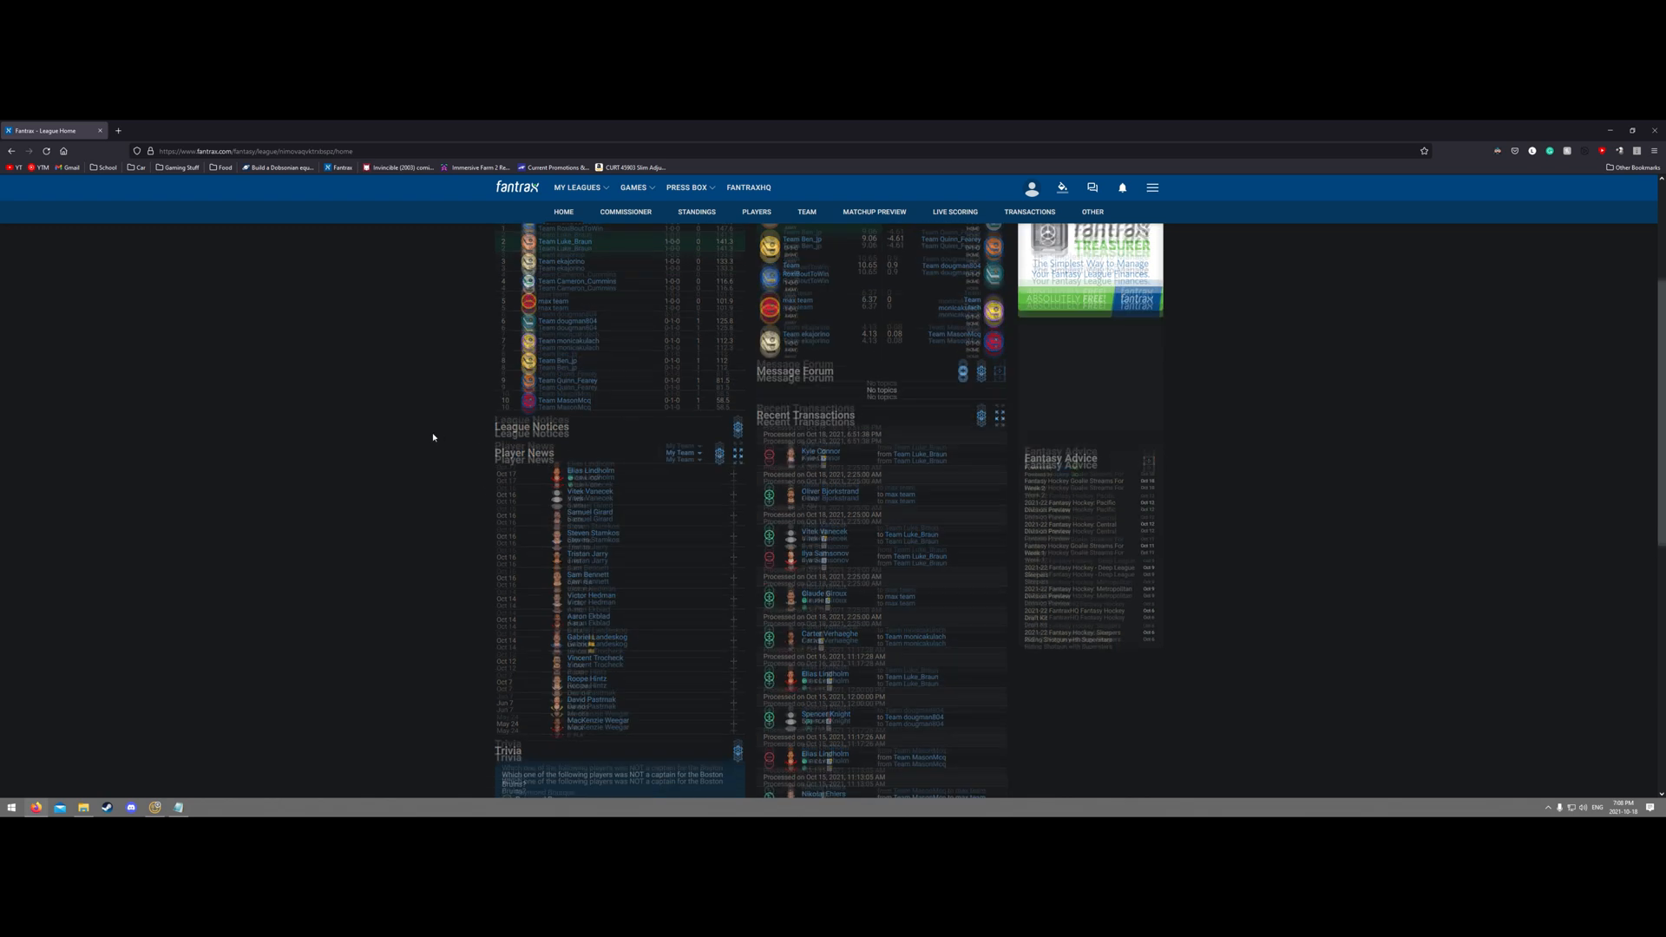
pyautogui.click(735, 449)
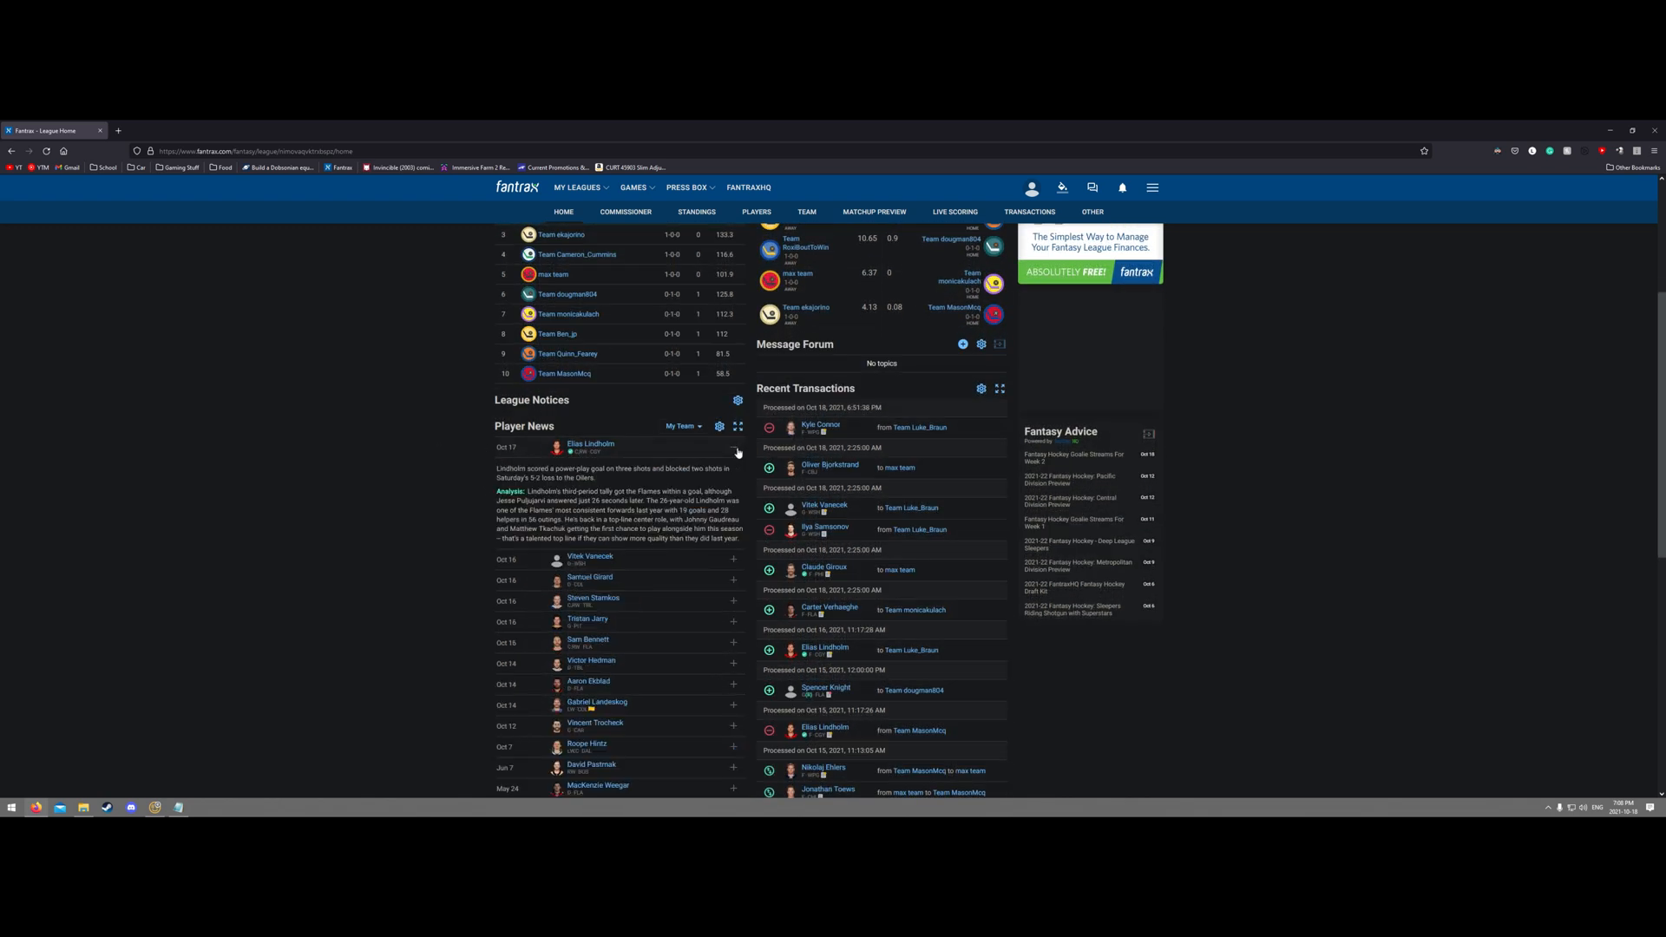
pyautogui.click(734, 450)
pyautogui.scroll(5, 820, 356)
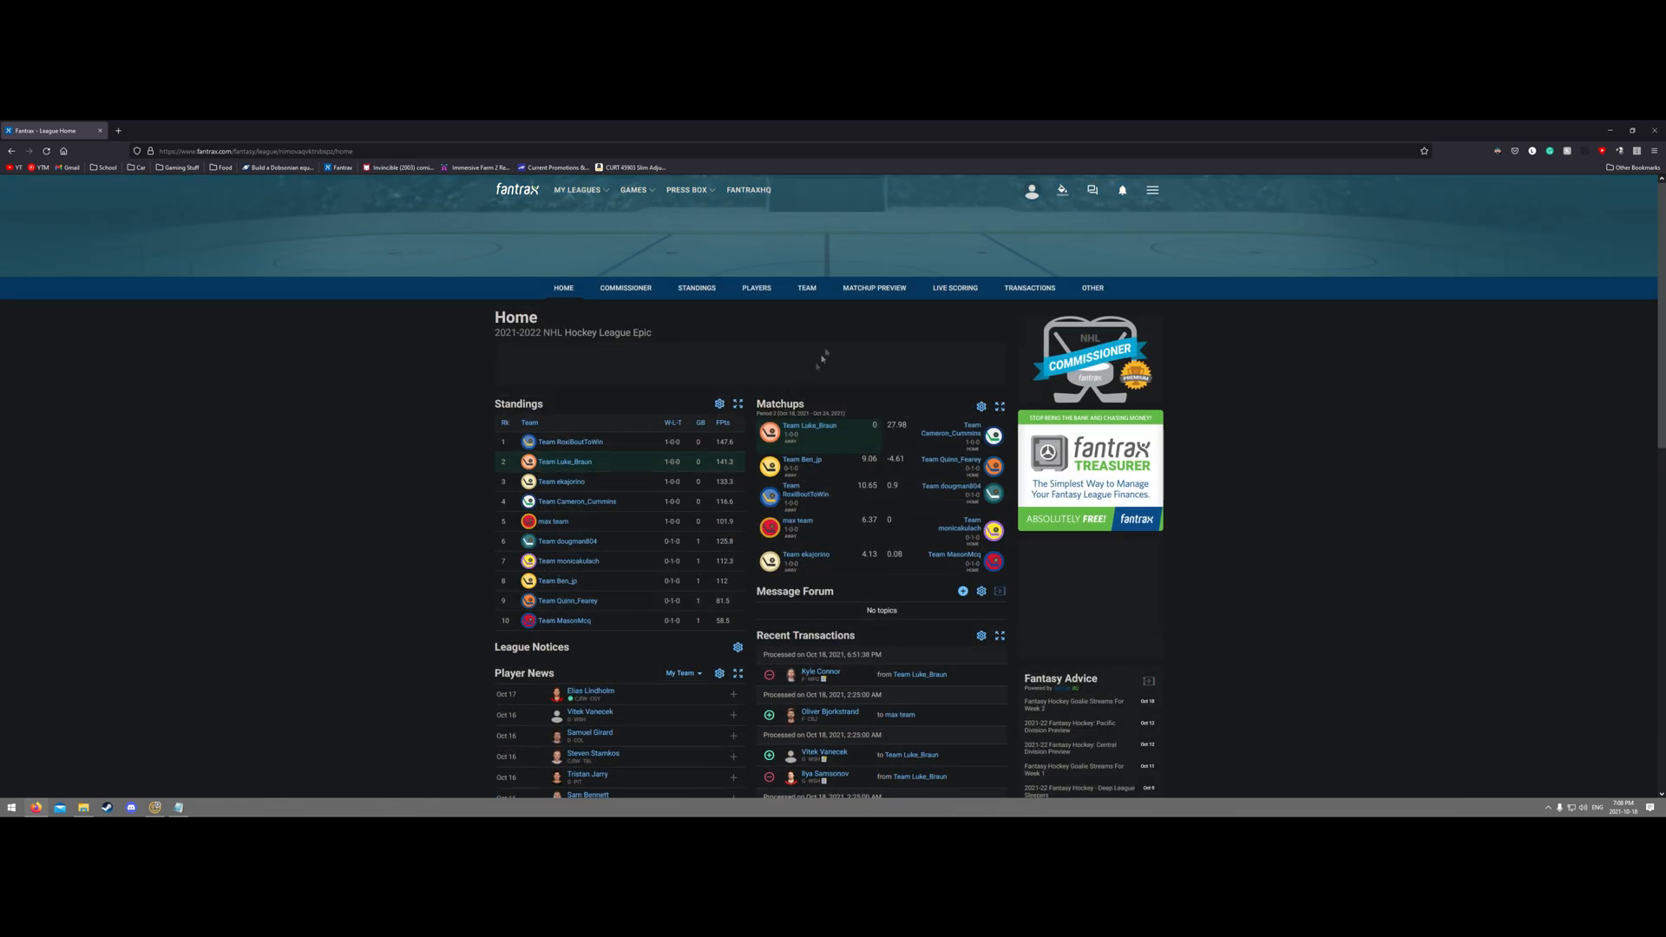
# From the team roster, open Elias Lindholm's player profile to read his latest news and analysis, and close it.
pyautogui.click(806, 287)
pyautogui.scroll(-1, 775, 481)
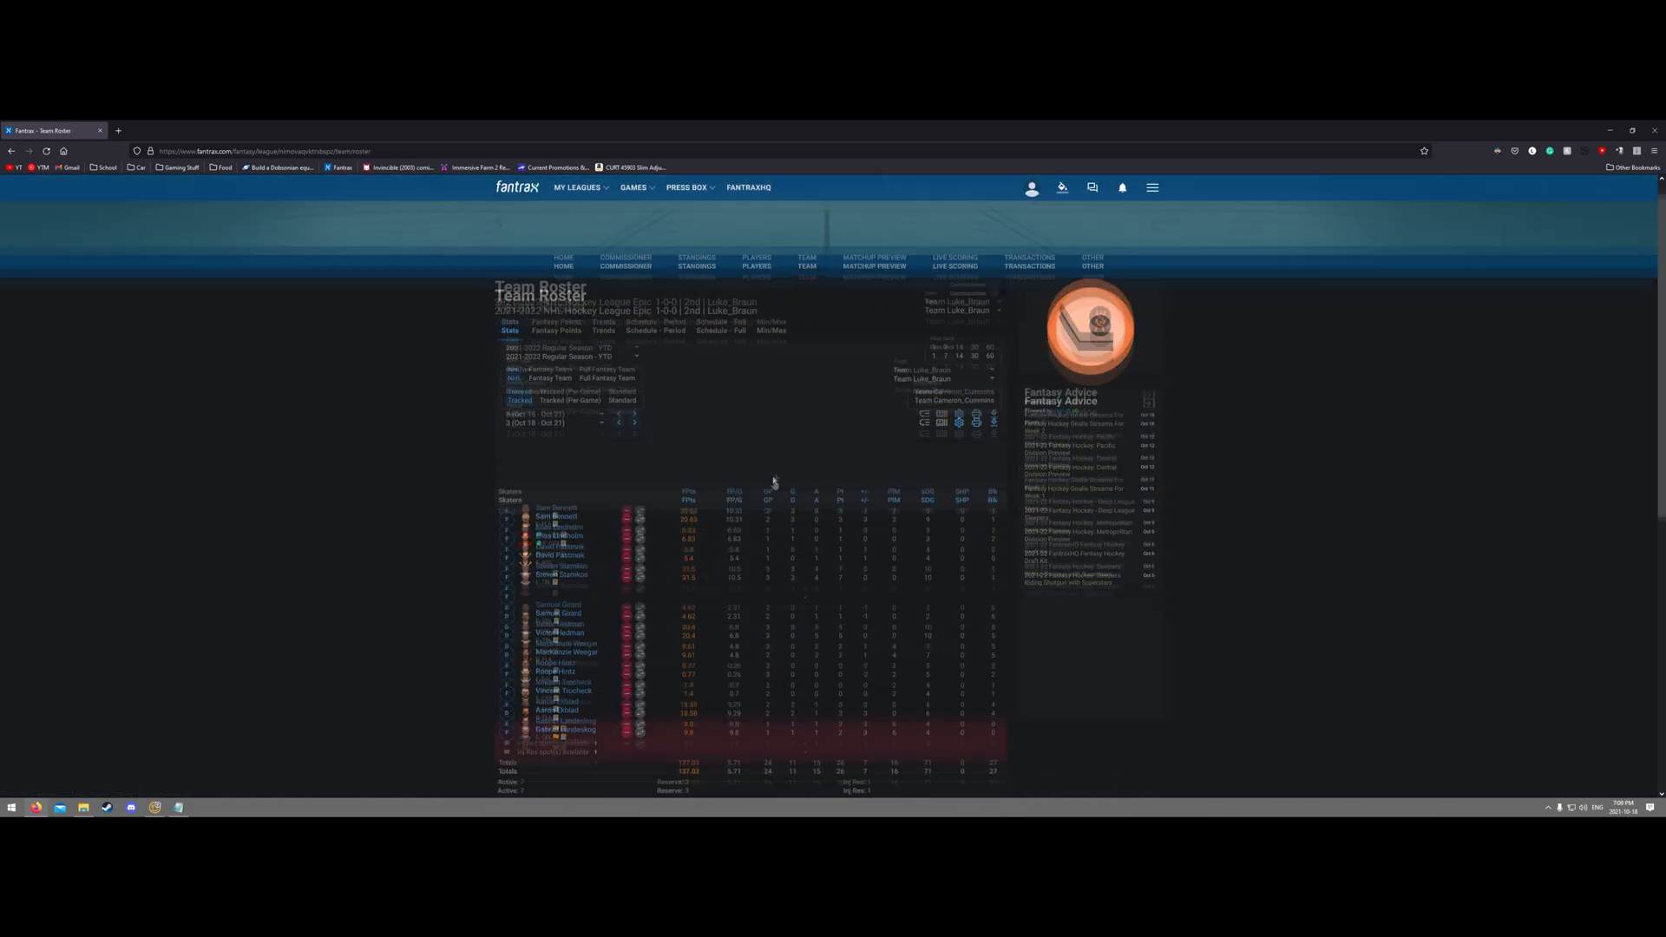
pyautogui.scroll(-2, 774, 482)
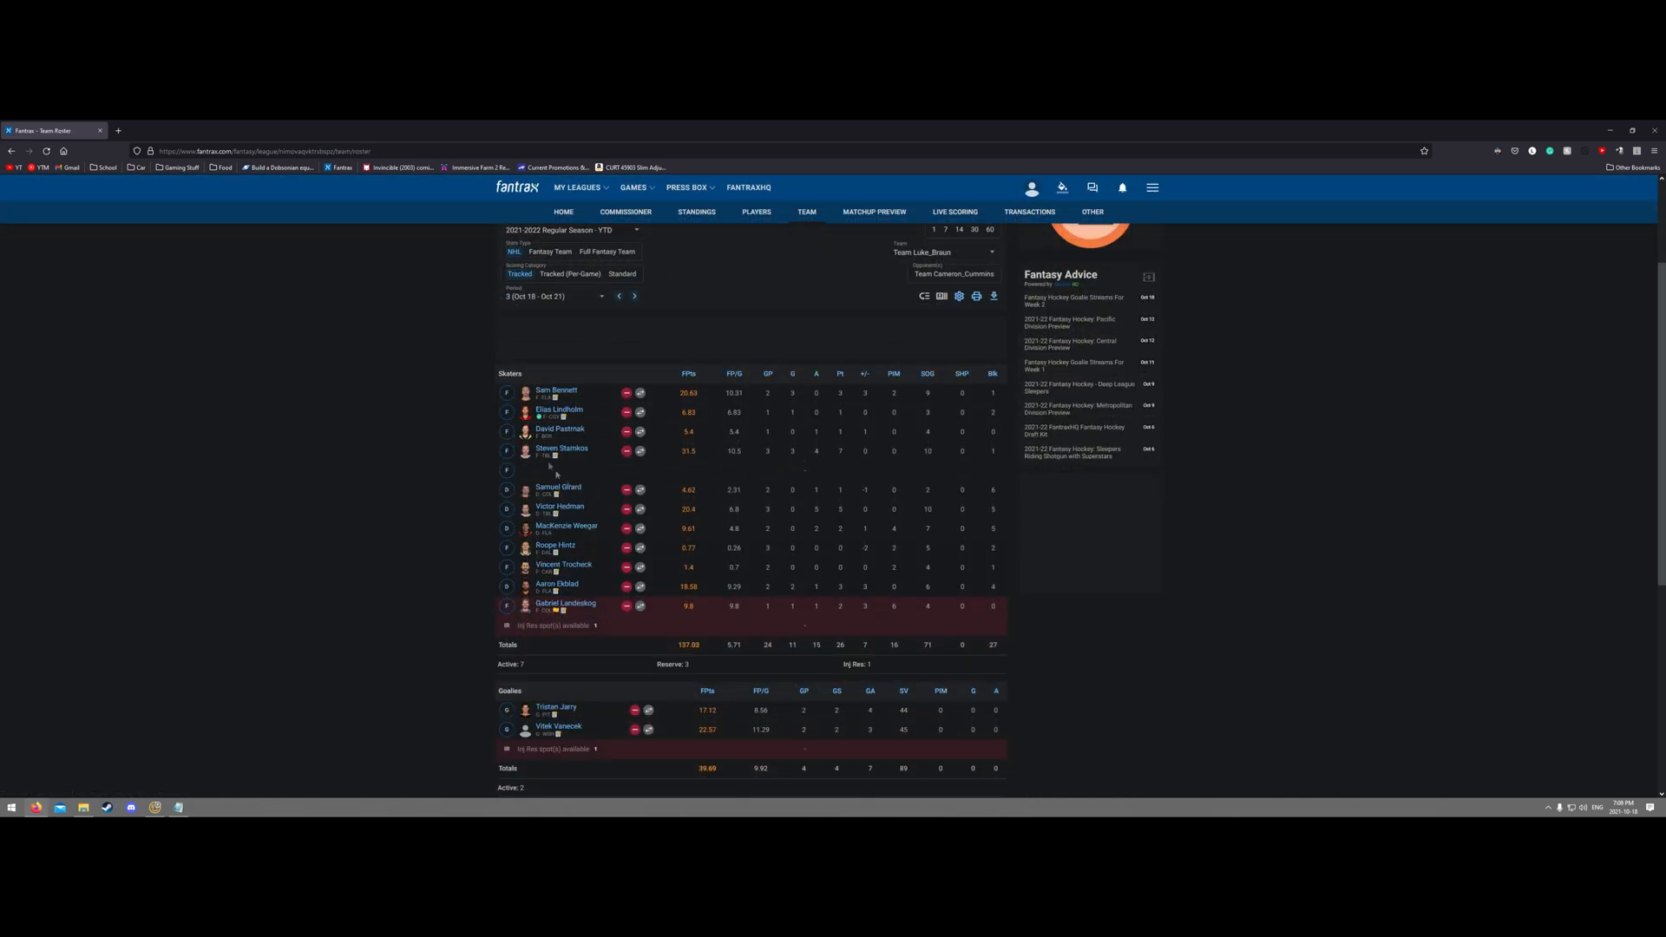
pyautogui.click(577, 411)
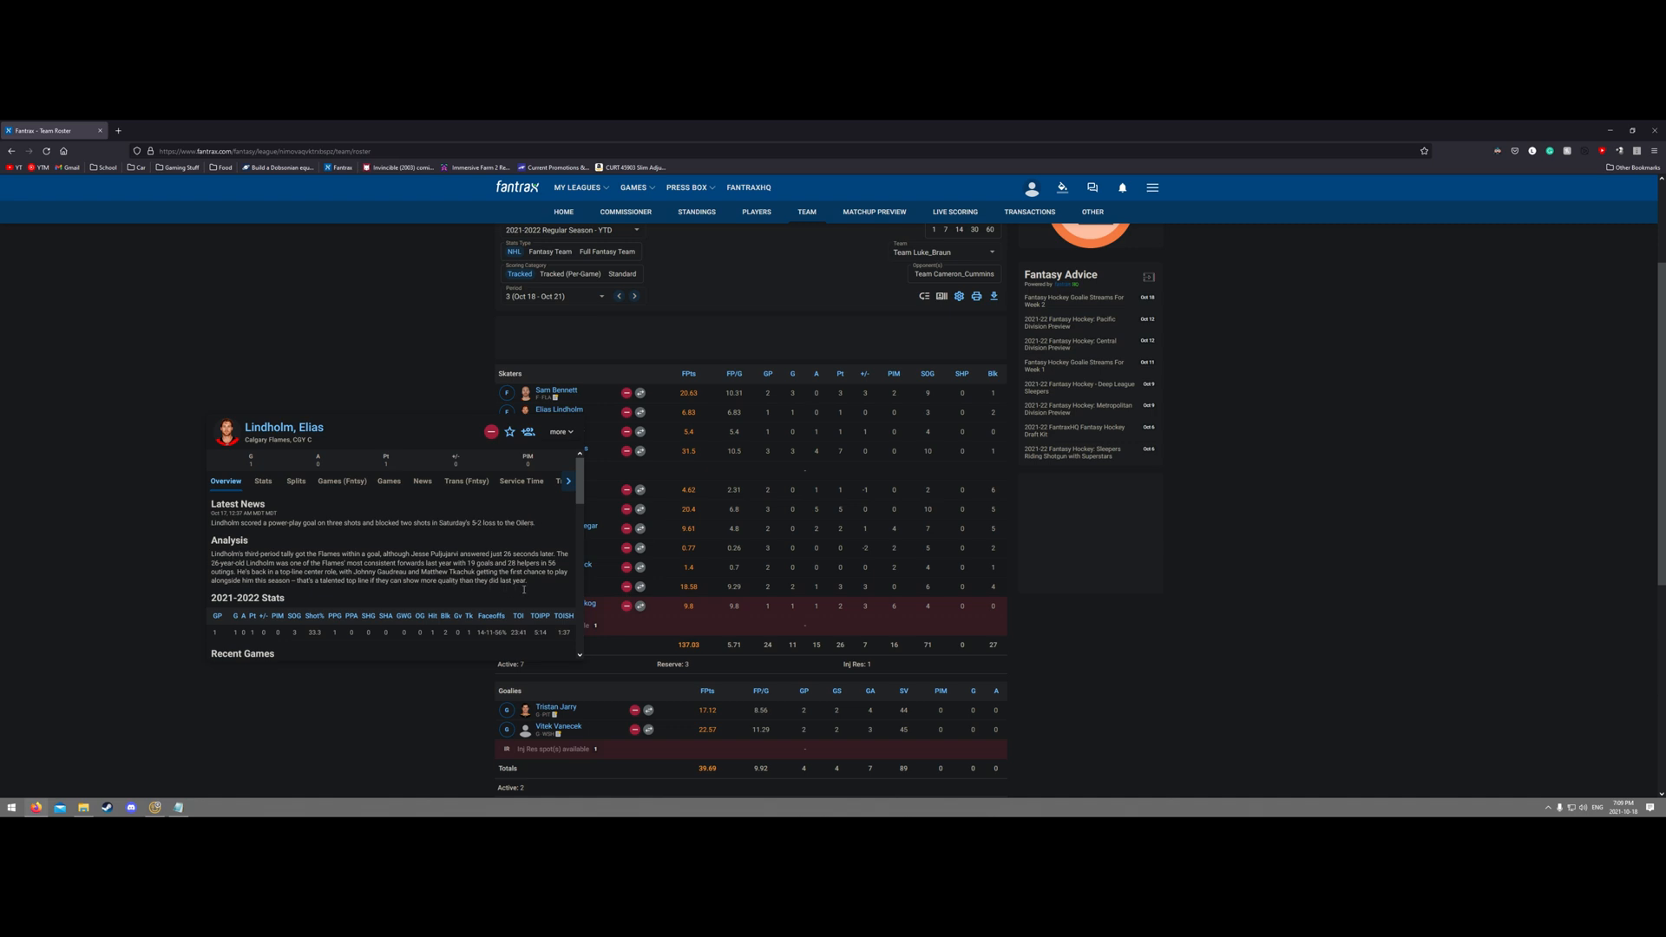
pyautogui.click(448, 385)
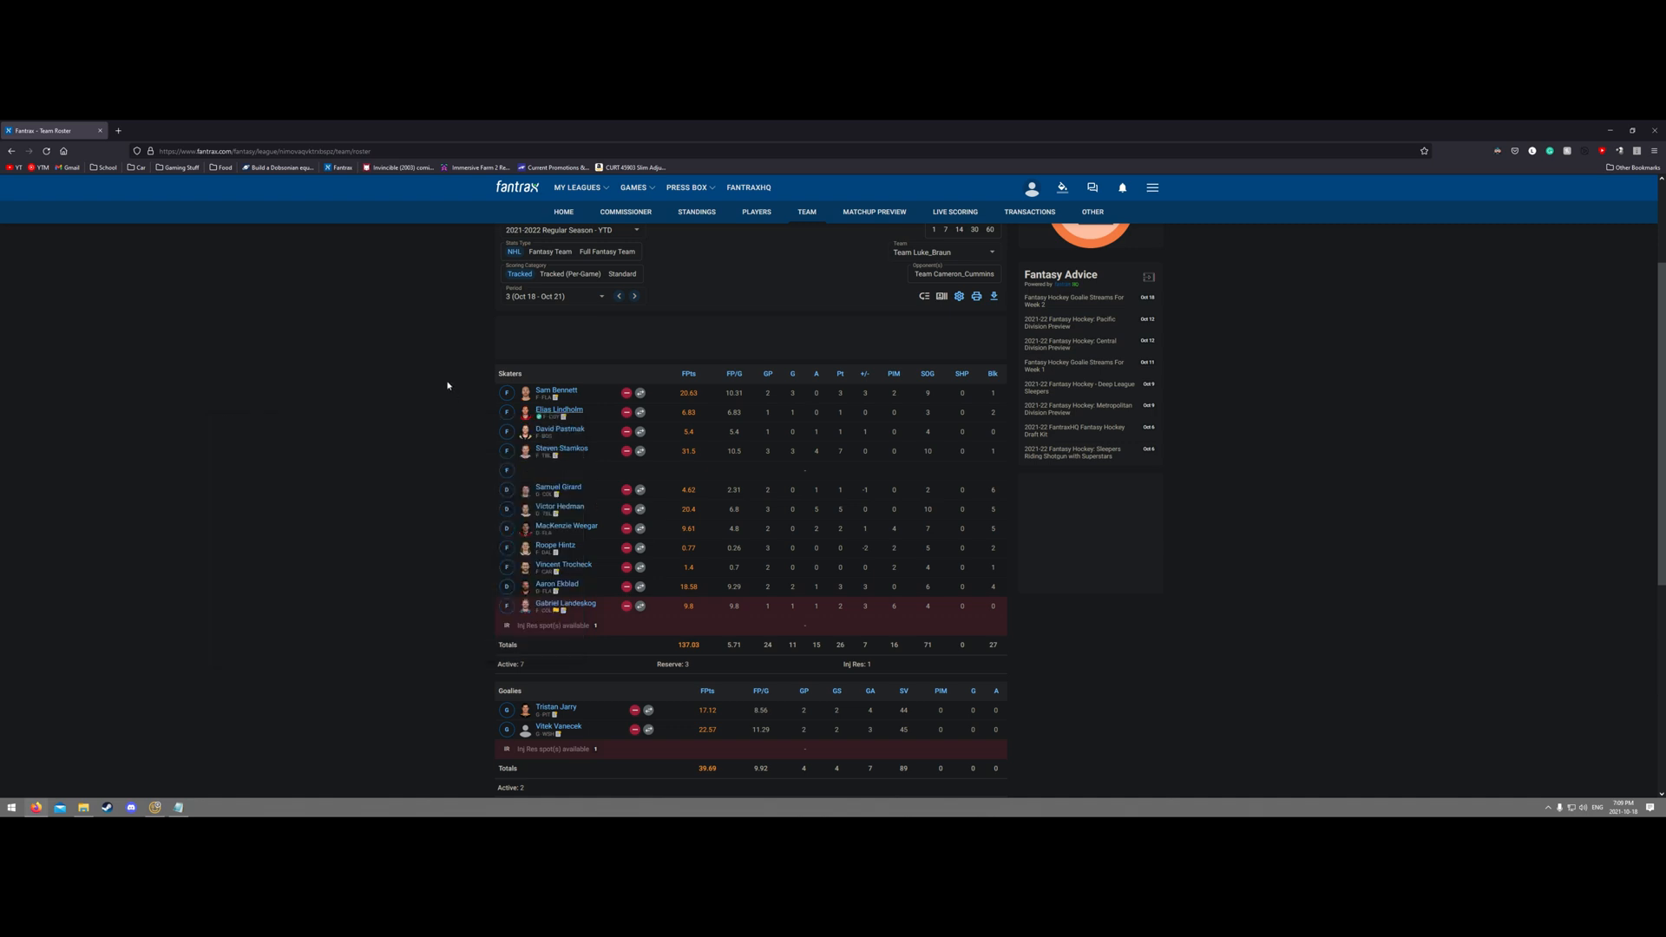